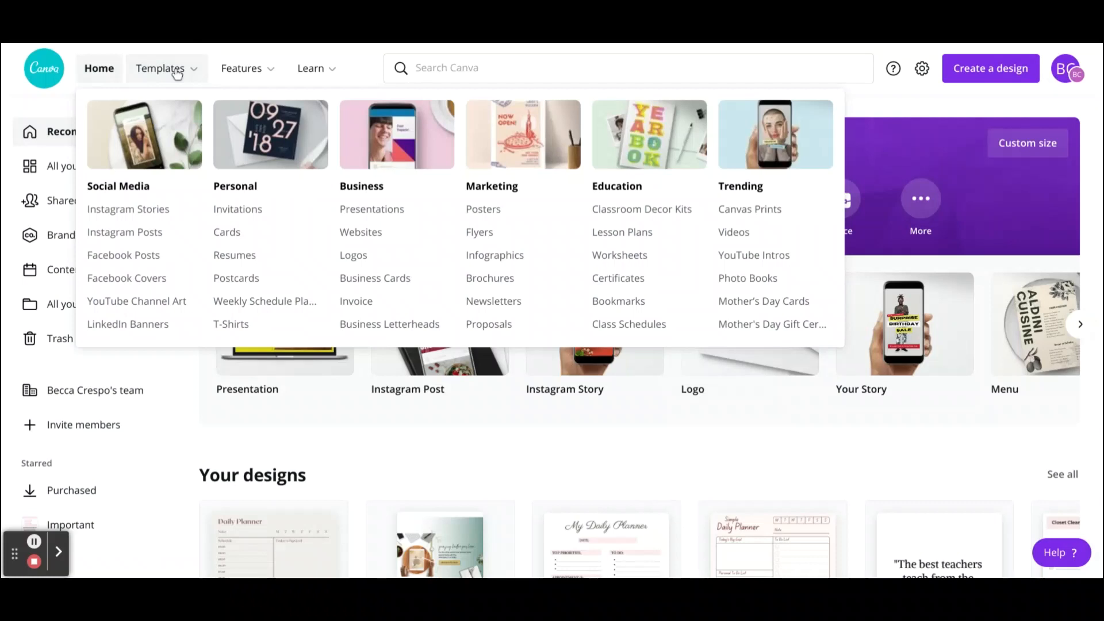
Step: Search the template library for daily planner
left_click(177, 73)
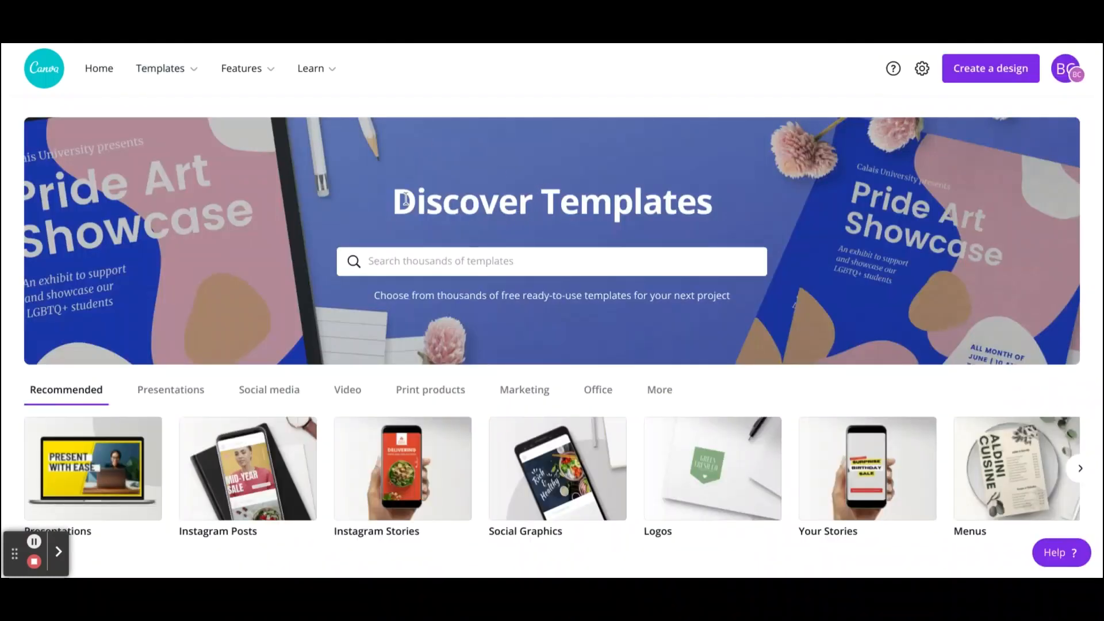
left_click(529, 260)
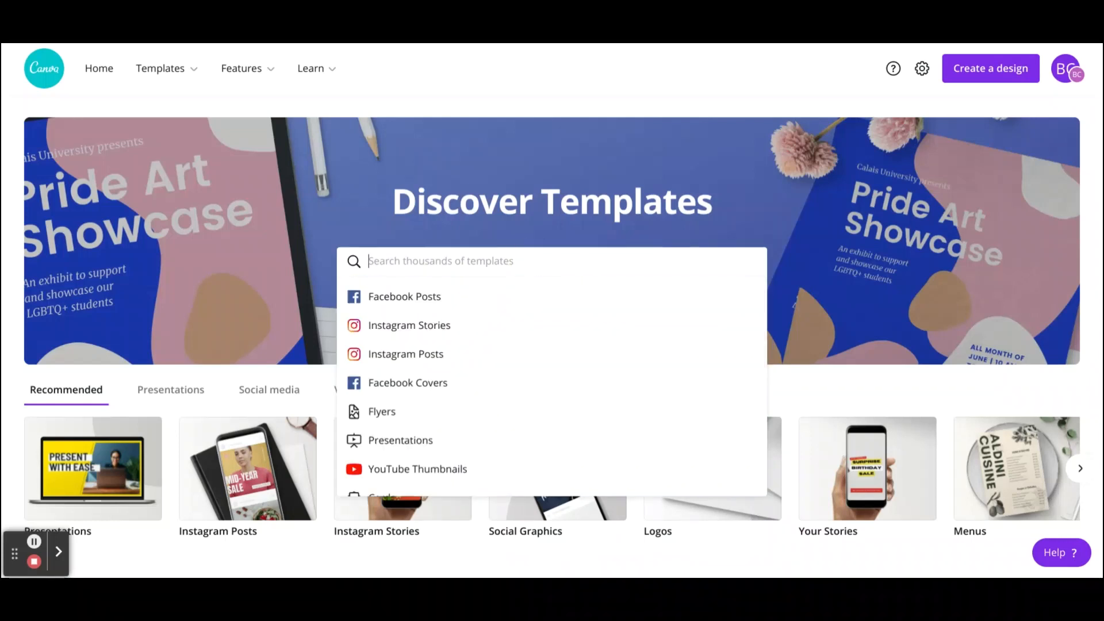
type("daily pl")
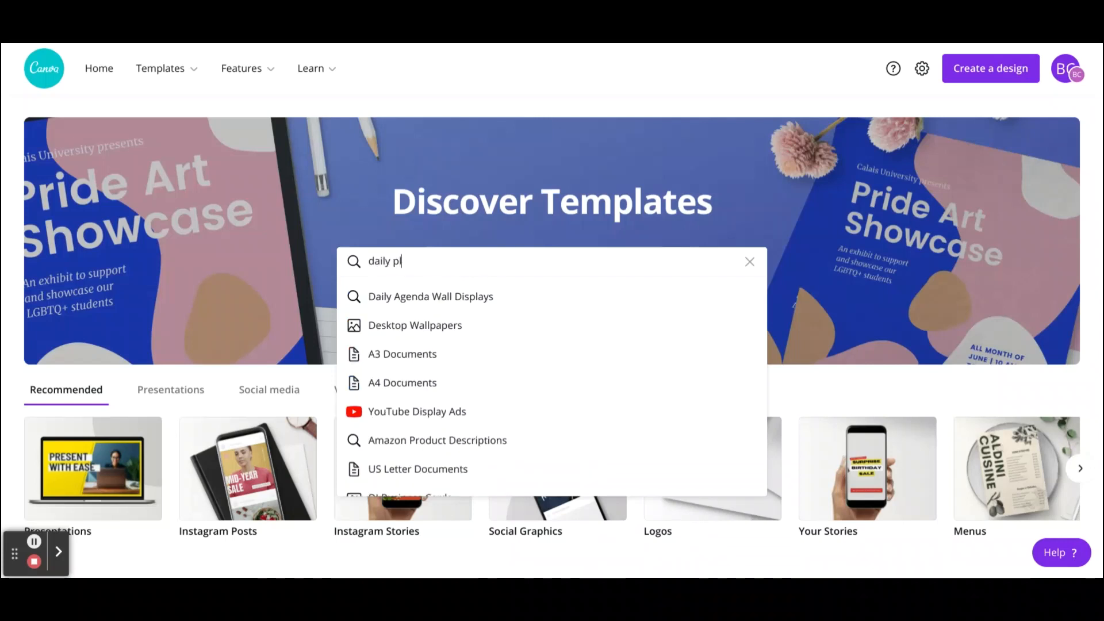
type("anner")
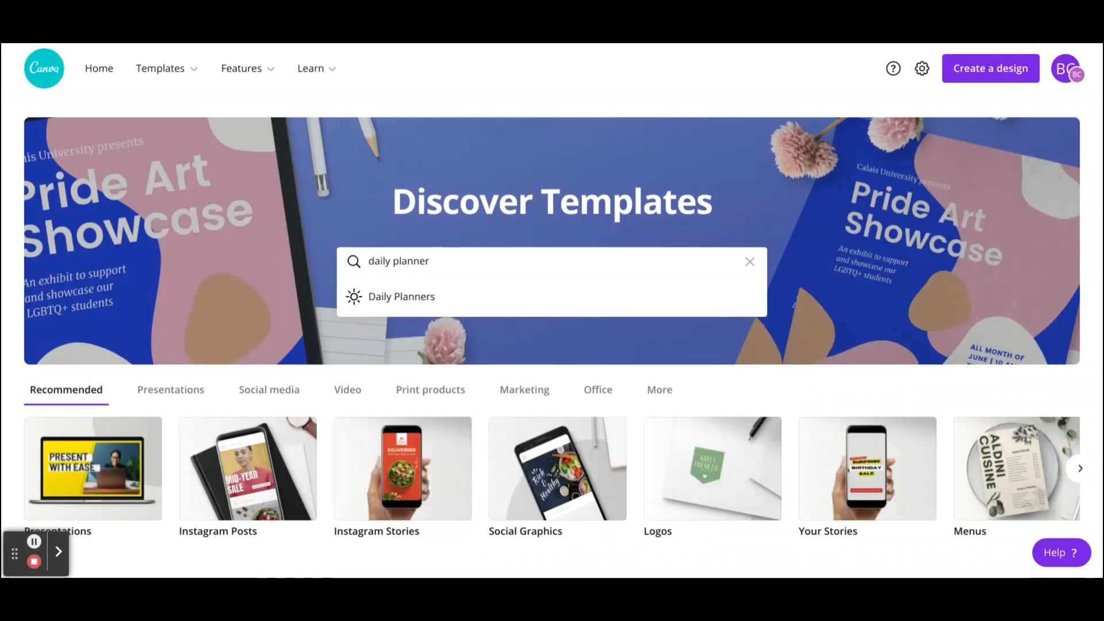
key("Return")
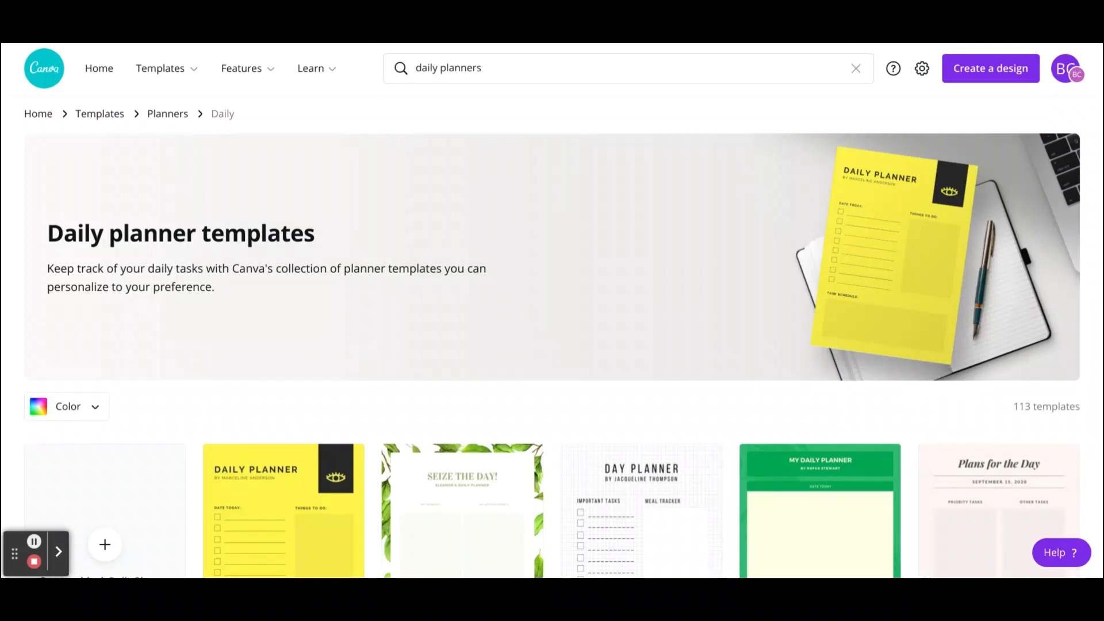
Step: Browse the daily planner template results
scroll(803, 194, "down", 5)
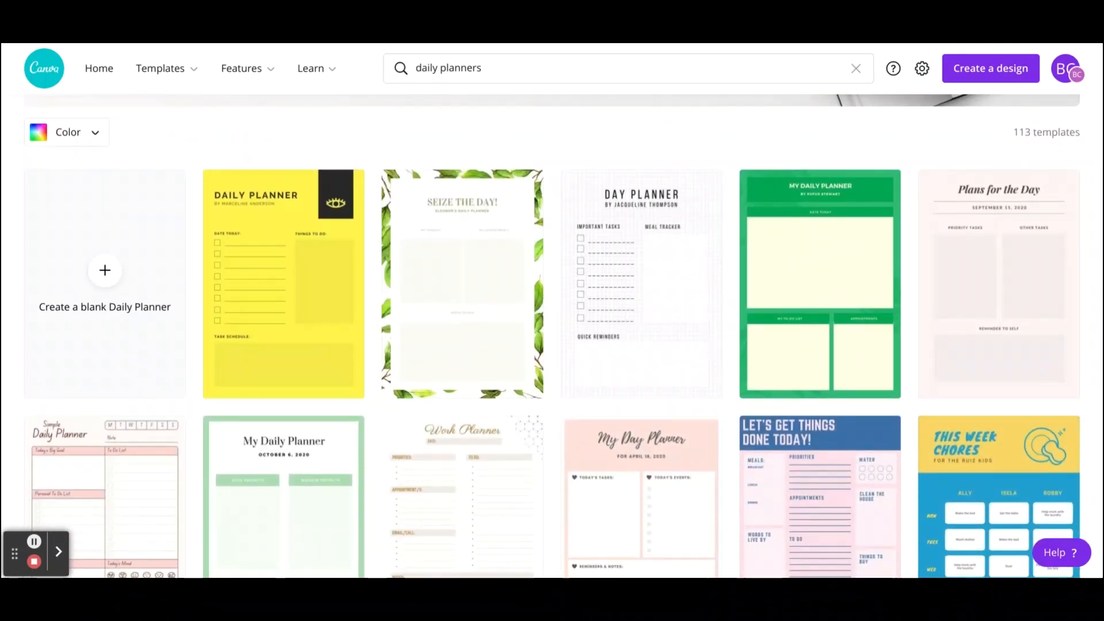
scroll(728, 352, "up", 5)
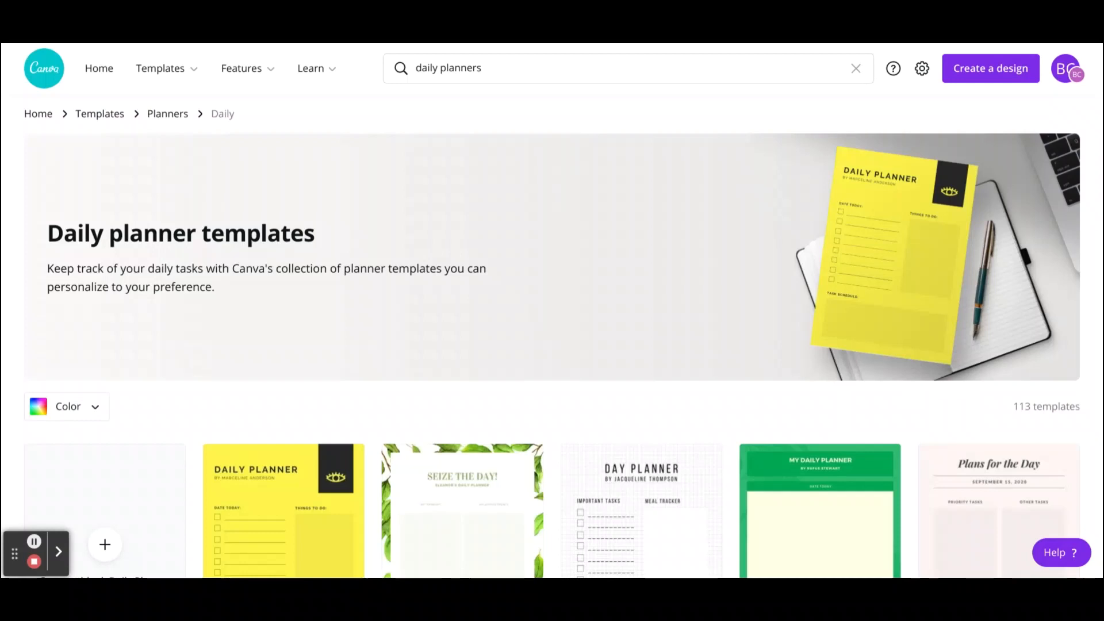
scroll(552, 337, "down", 7)
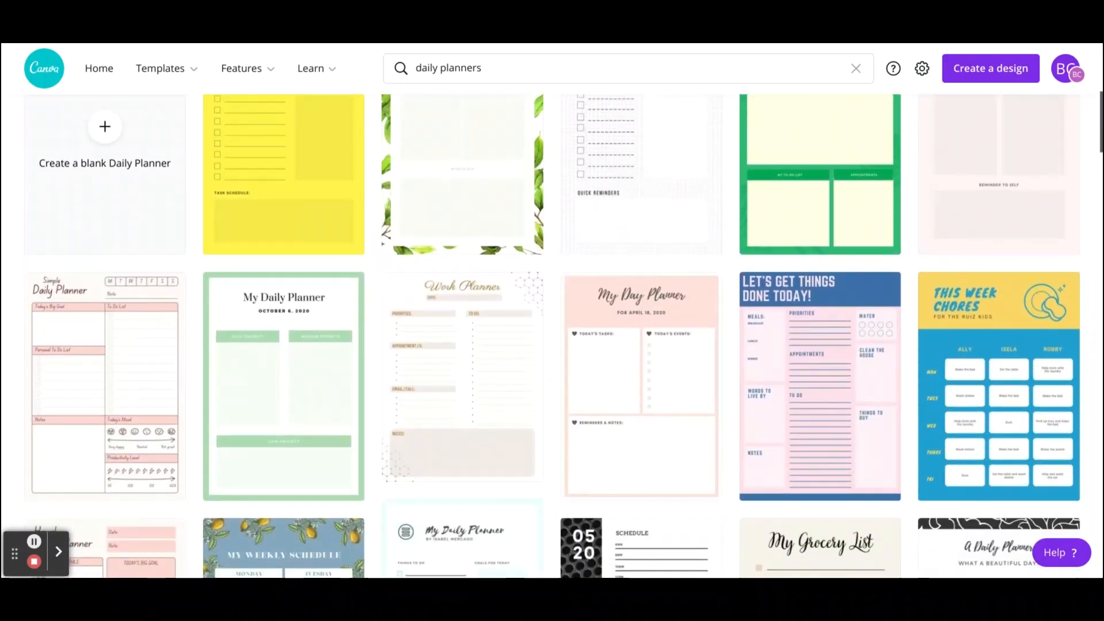
scroll(1005, 134, "down", 10)
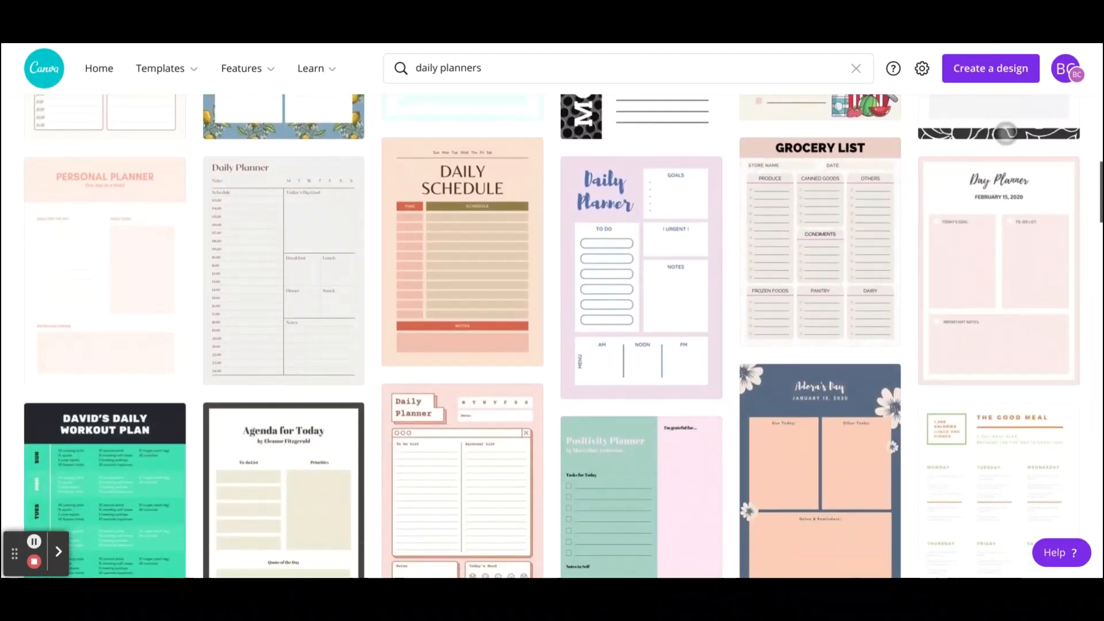
scroll(1006, 134, "down", 5)
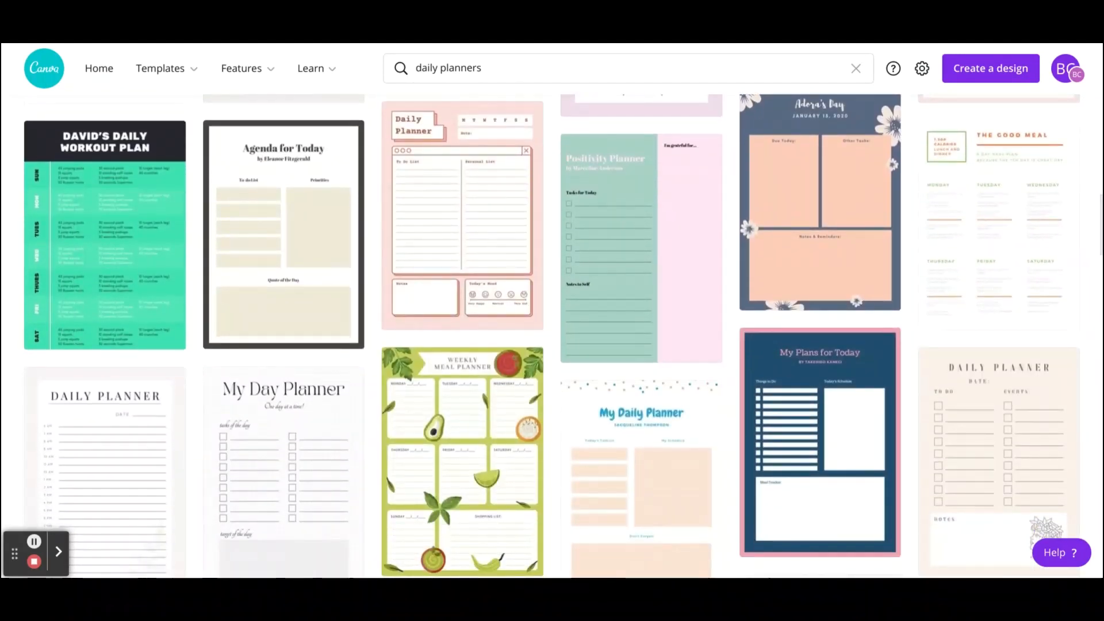
scroll(552, 336, "down", 8)
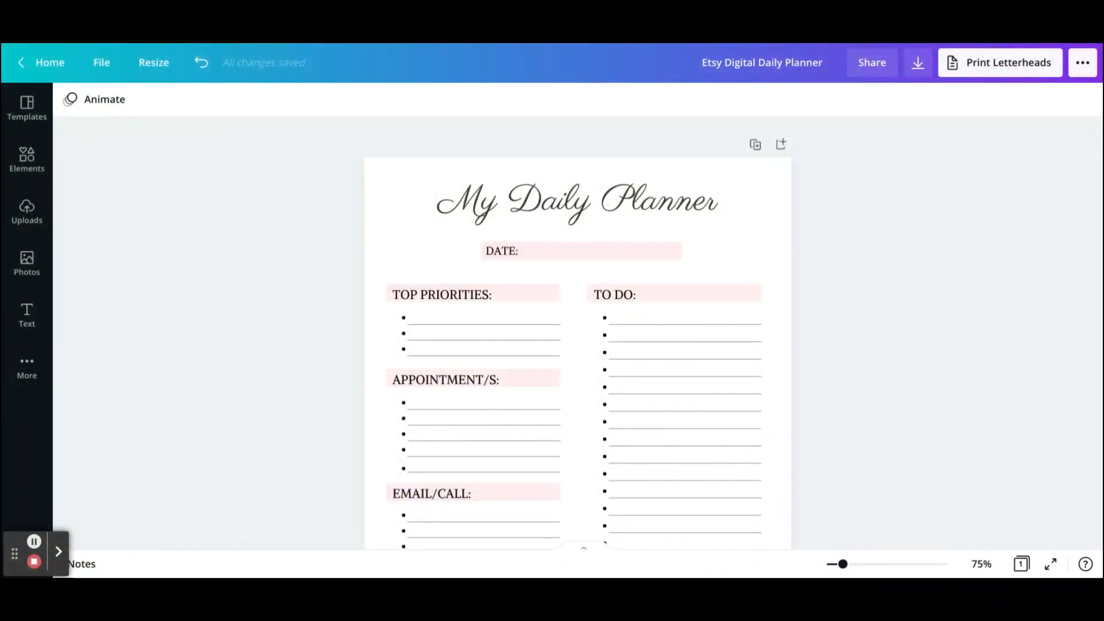
Step: Scroll through the opened My Daily Planner template to review its sections
scroll(973, 323, "down", 2)
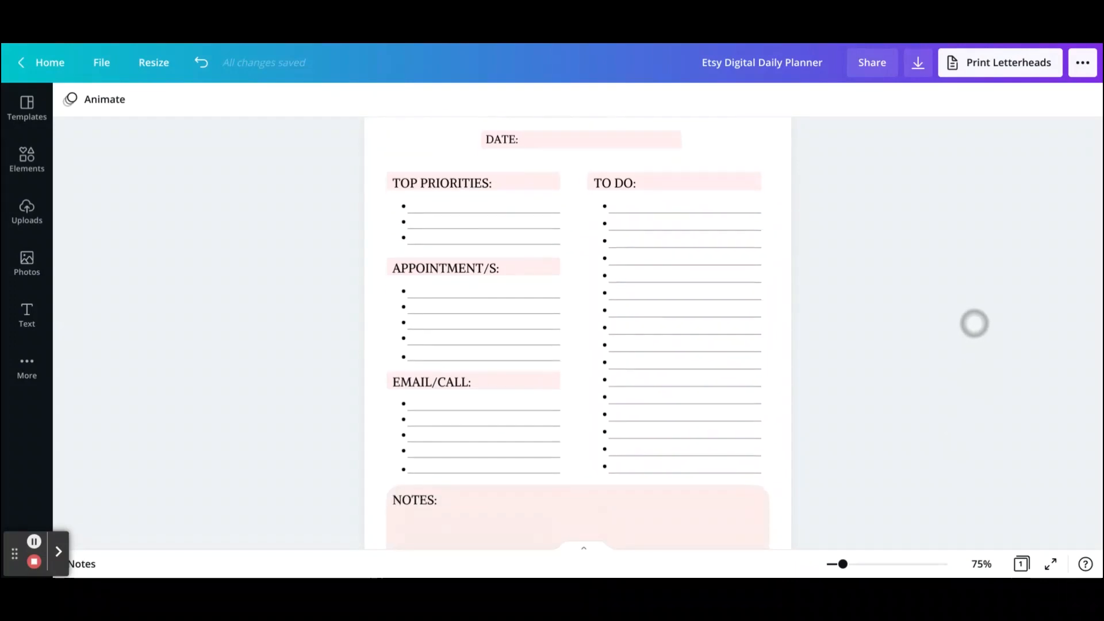
scroll(976, 388, "up", 3)
scroll(993, 396, "down", 1)
scroll(992, 395, "down", 5)
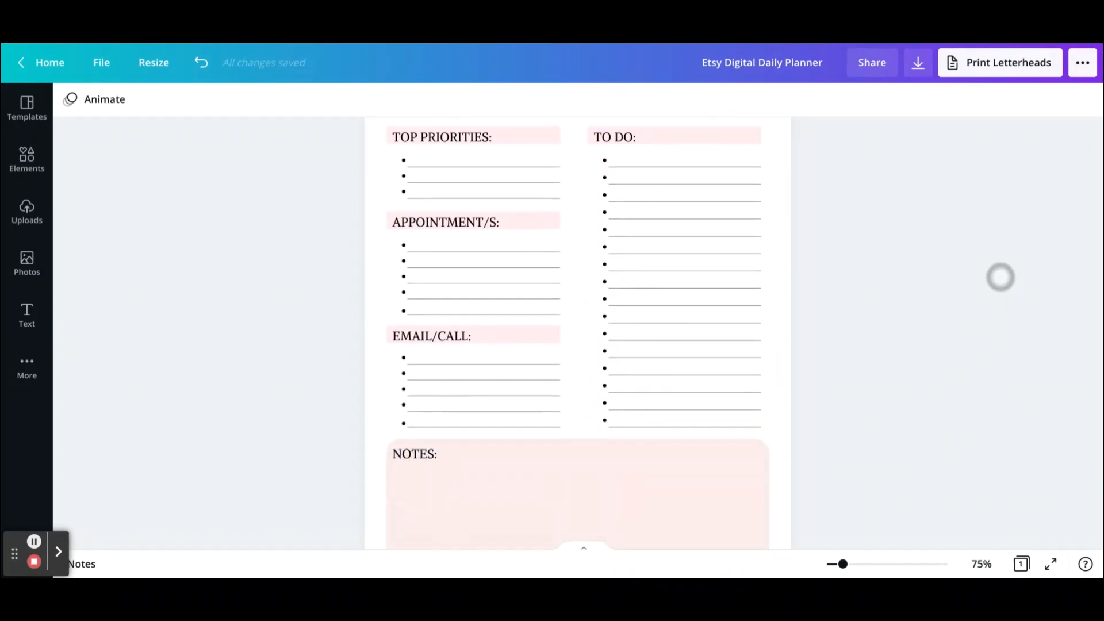
scroll(944, 312, "up", 5)
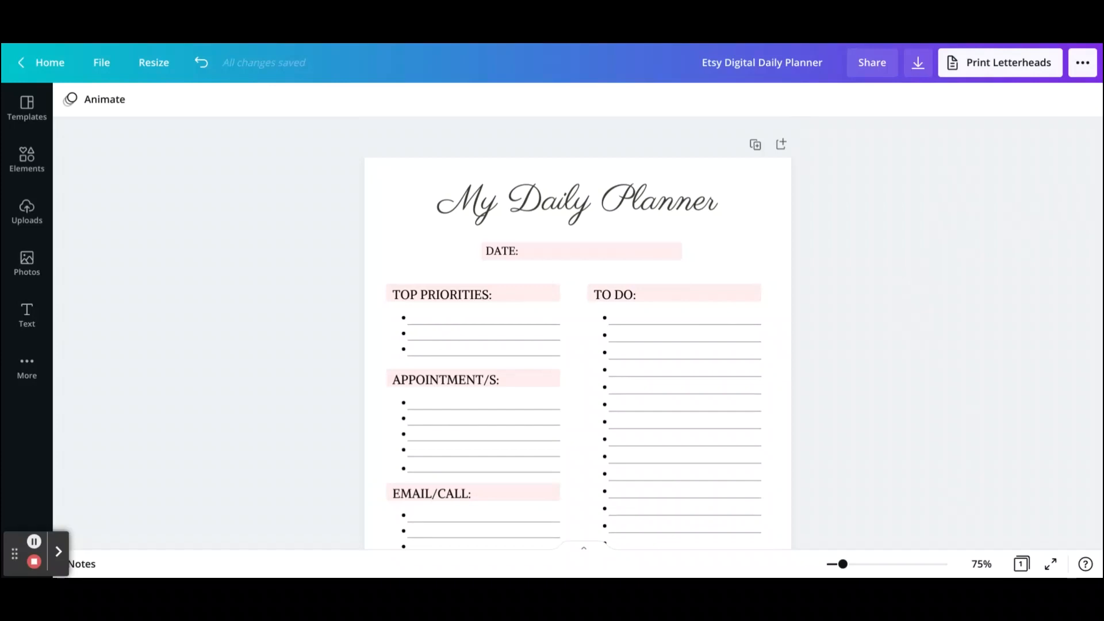
Step: Try recolouring the DATE box light blue, then switch it back to the original pink
left_click(598, 251)
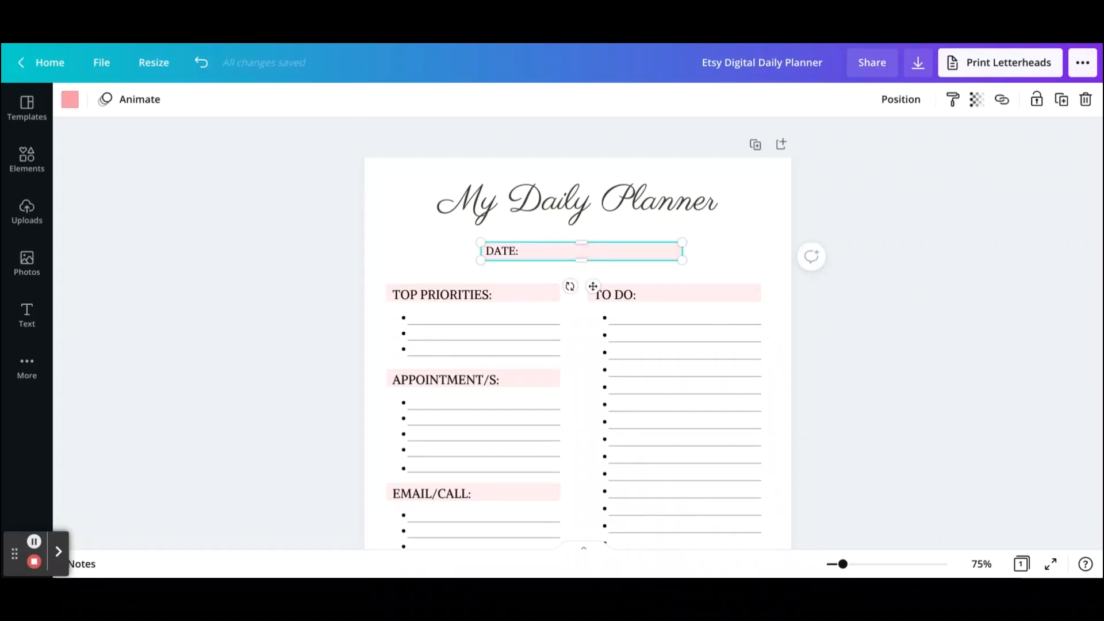
left_click(70, 99)
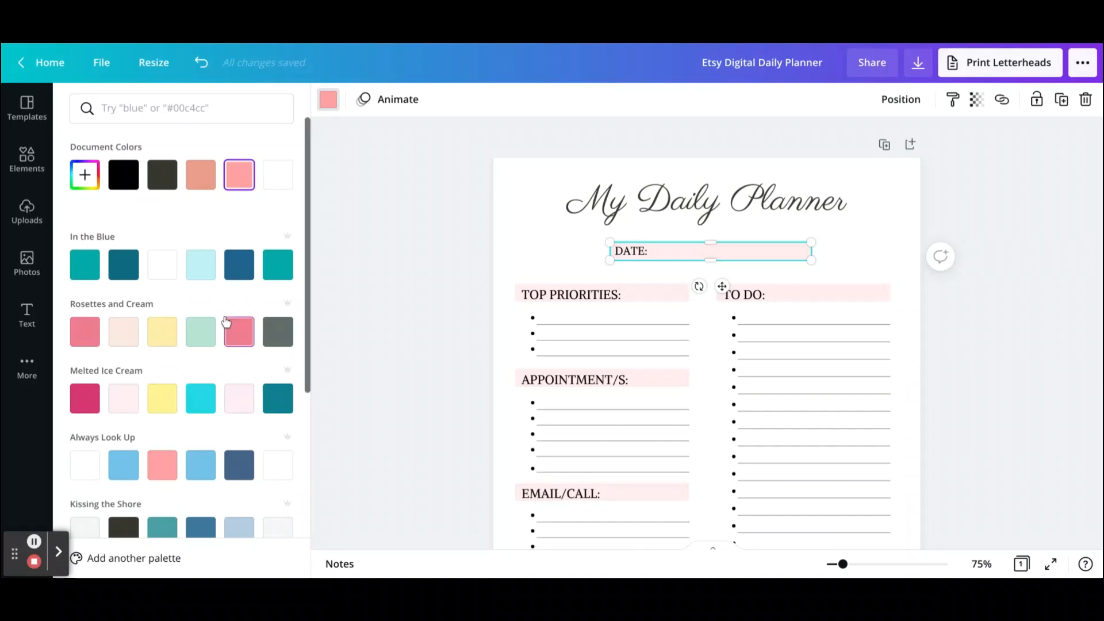
left_click(198, 275)
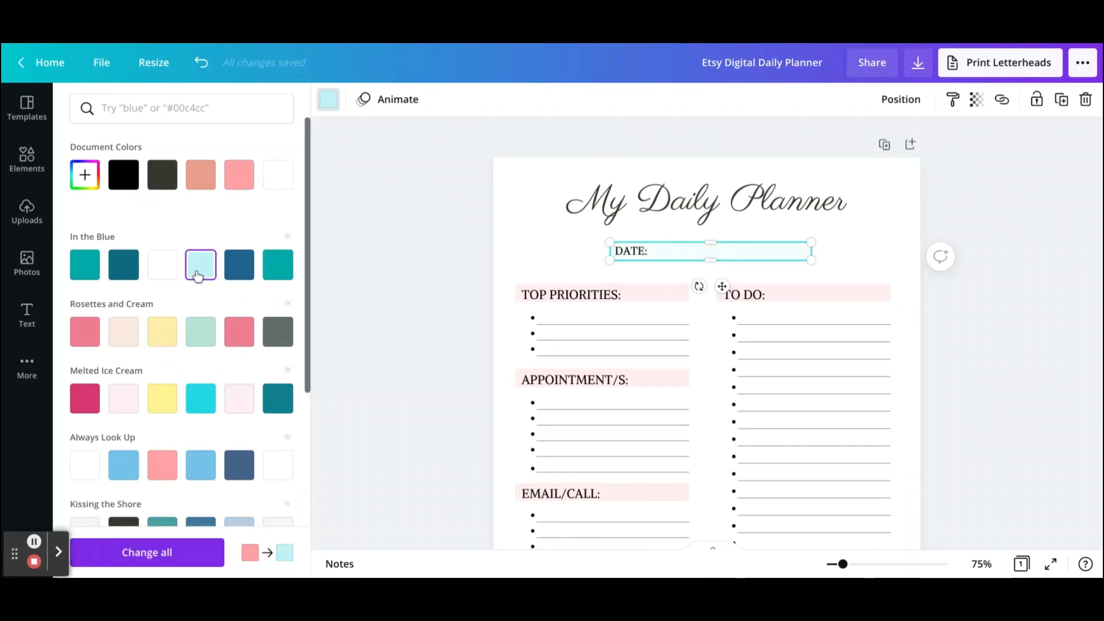
left_click(246, 179)
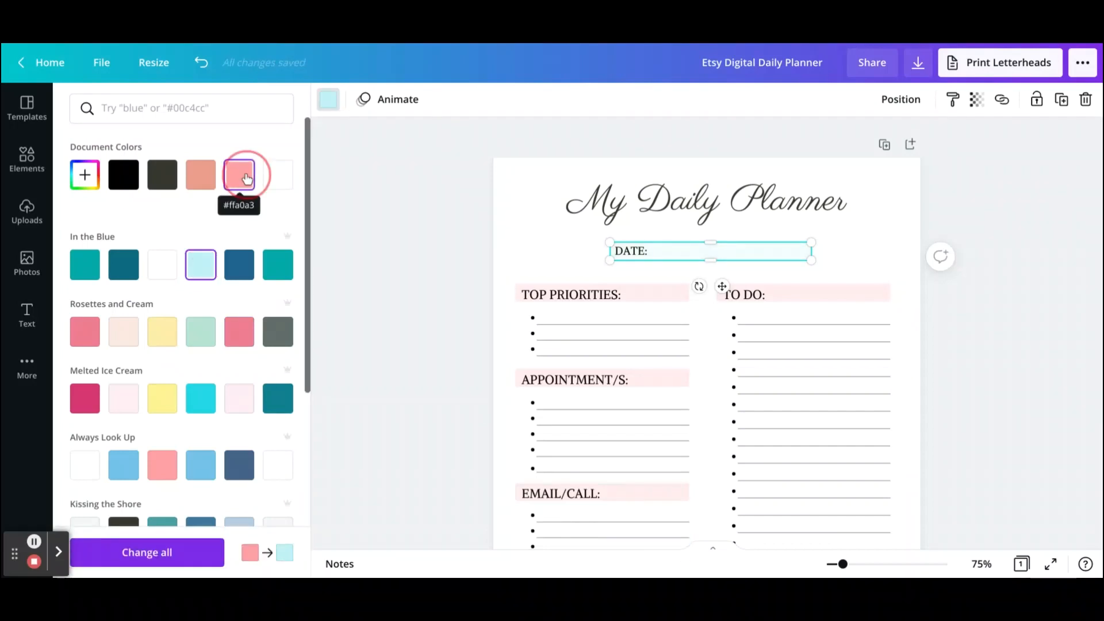
left_click(353, 235)
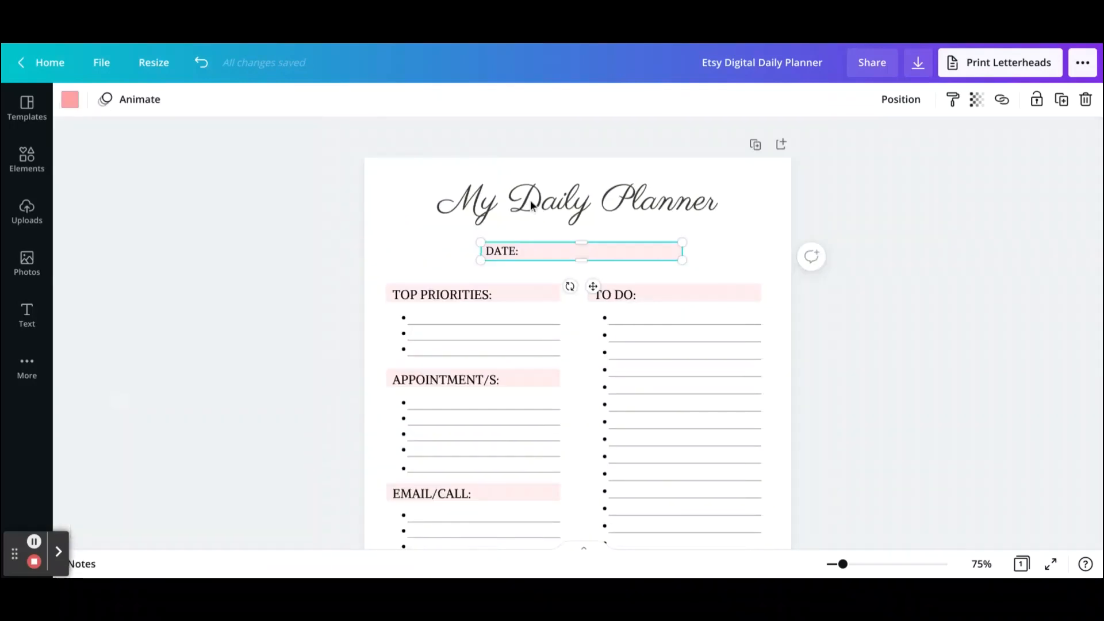
left_click(1056, 291)
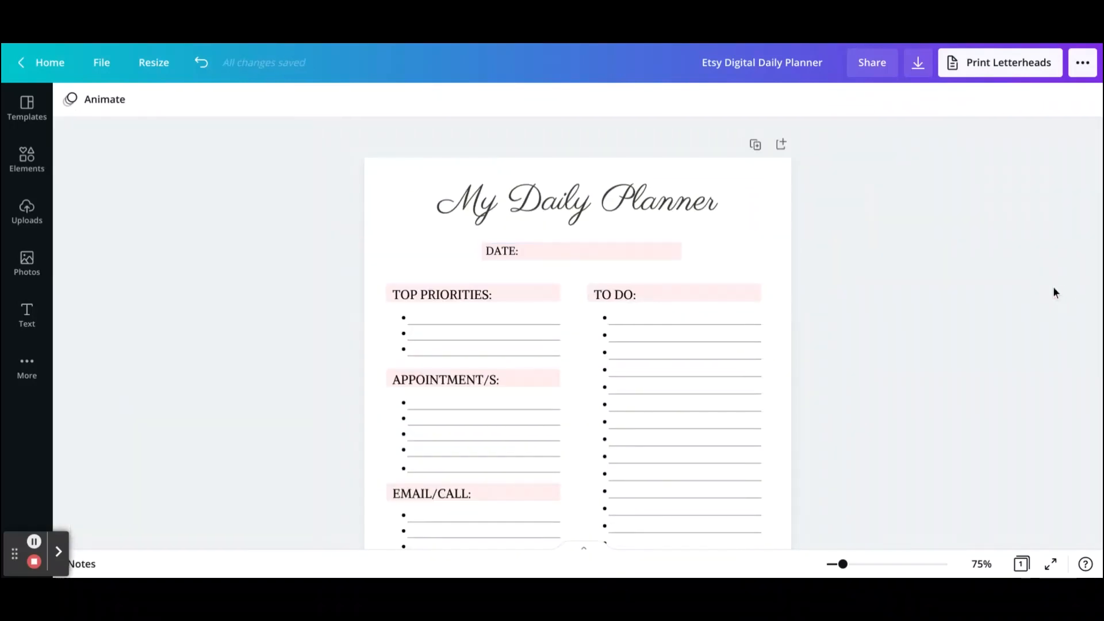
Step: Review the whole planner page down to the NOTES box
scroll(1037, 330, "down", 3)
scroll(1037, 330, "down", 2)
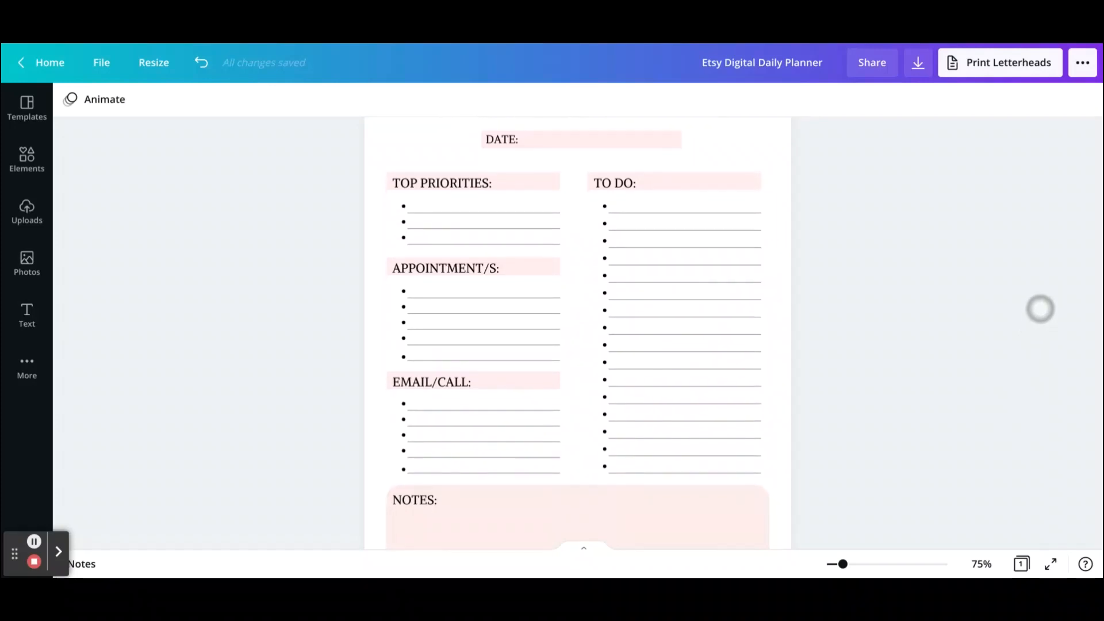
scroll(1049, 262, "down", 3)
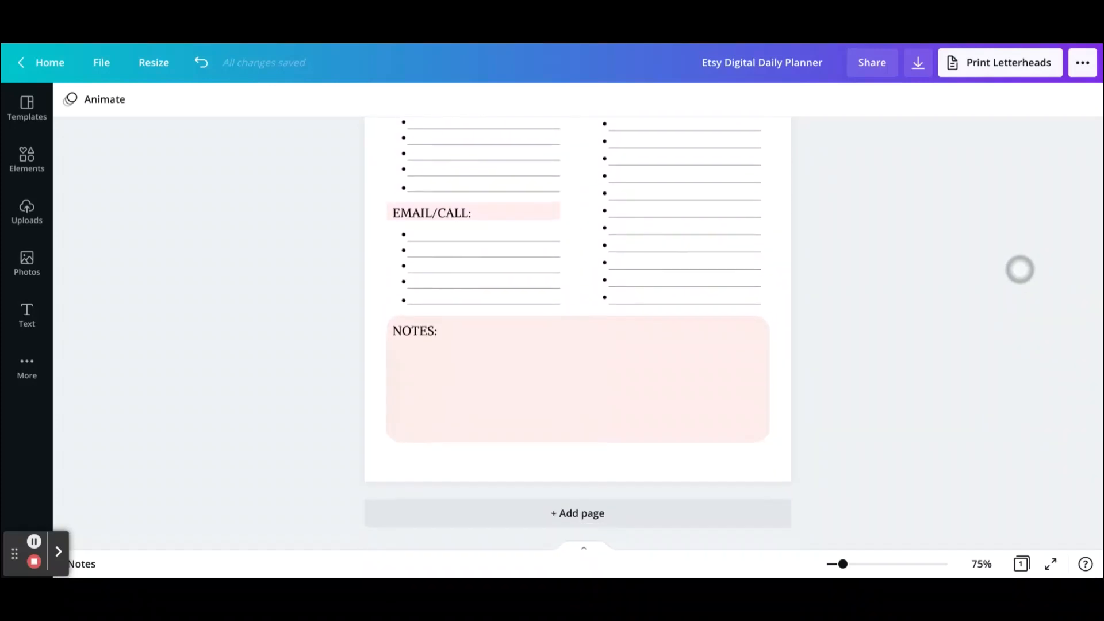
scroll(1018, 271, "up", 6)
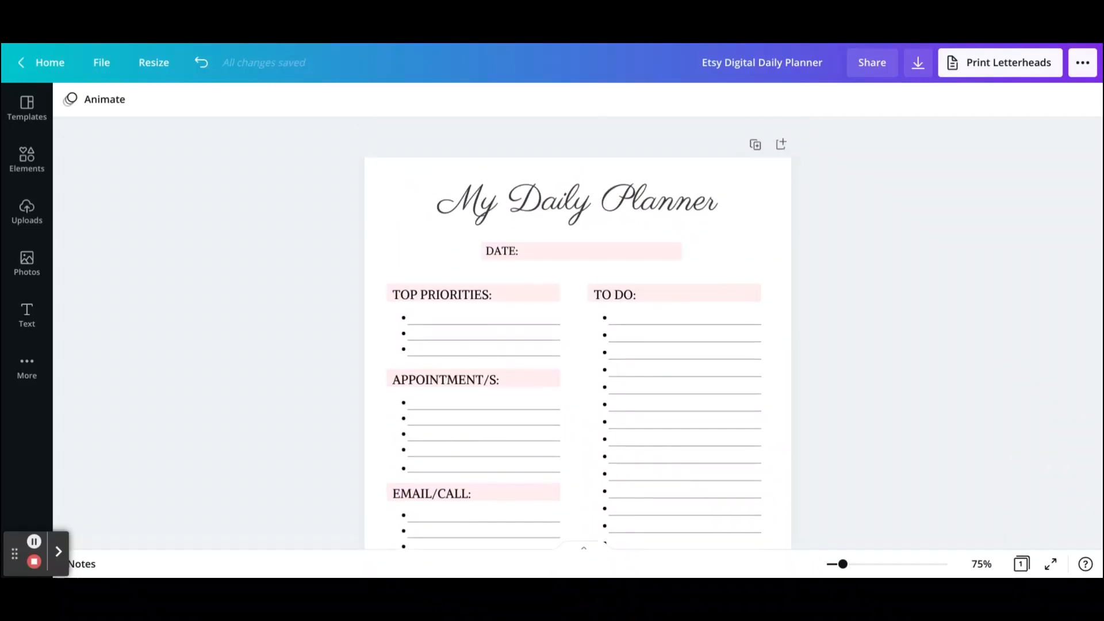
scroll(1023, 295, "down", 3)
scroll(1035, 205, "up", 3)
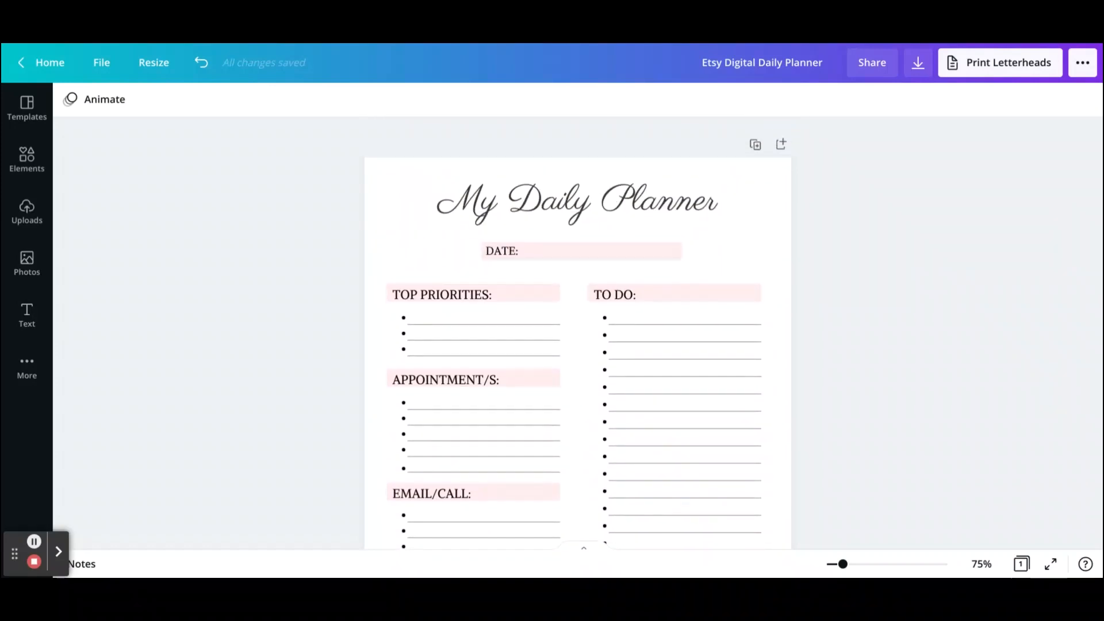
Step: Download the design as a PDF Standard file and close the confirmation
left_click(919, 68)
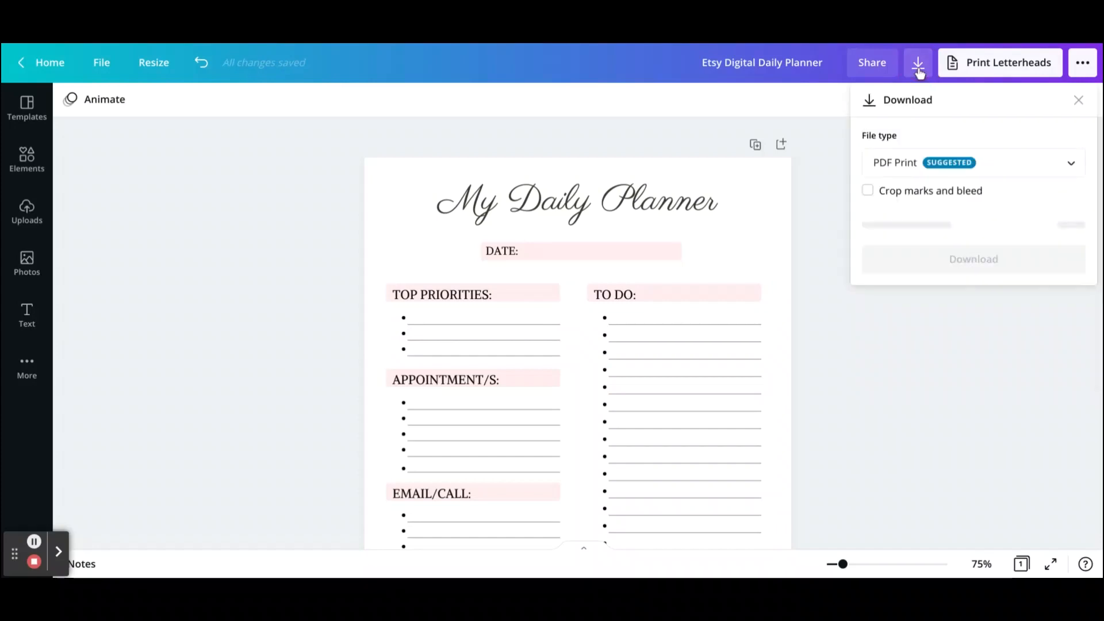
left_click(971, 173)
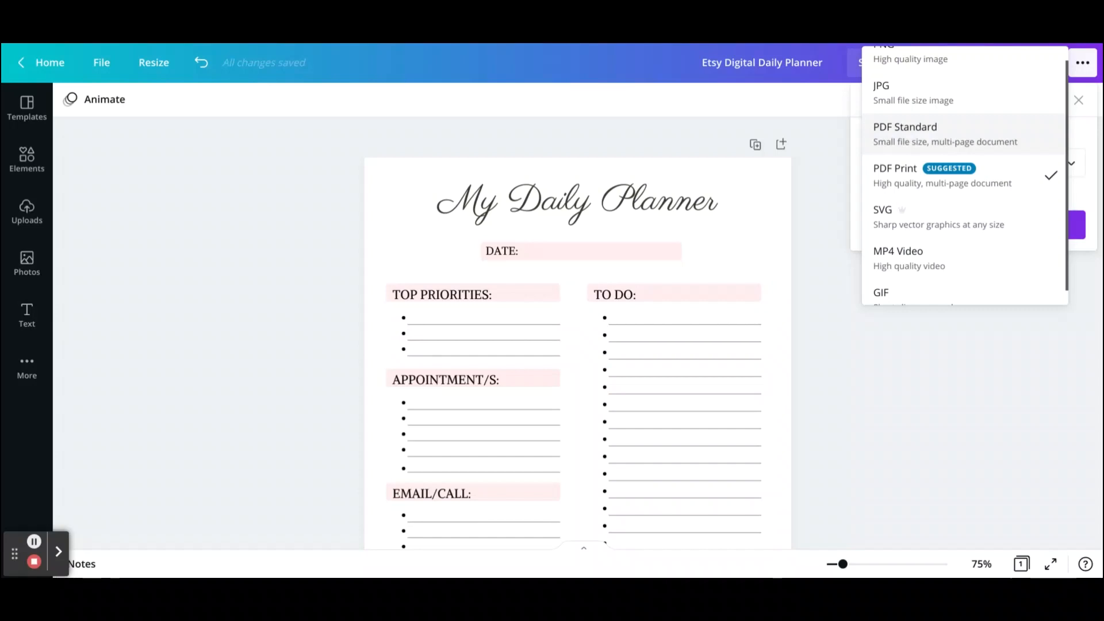
left_click(951, 138)
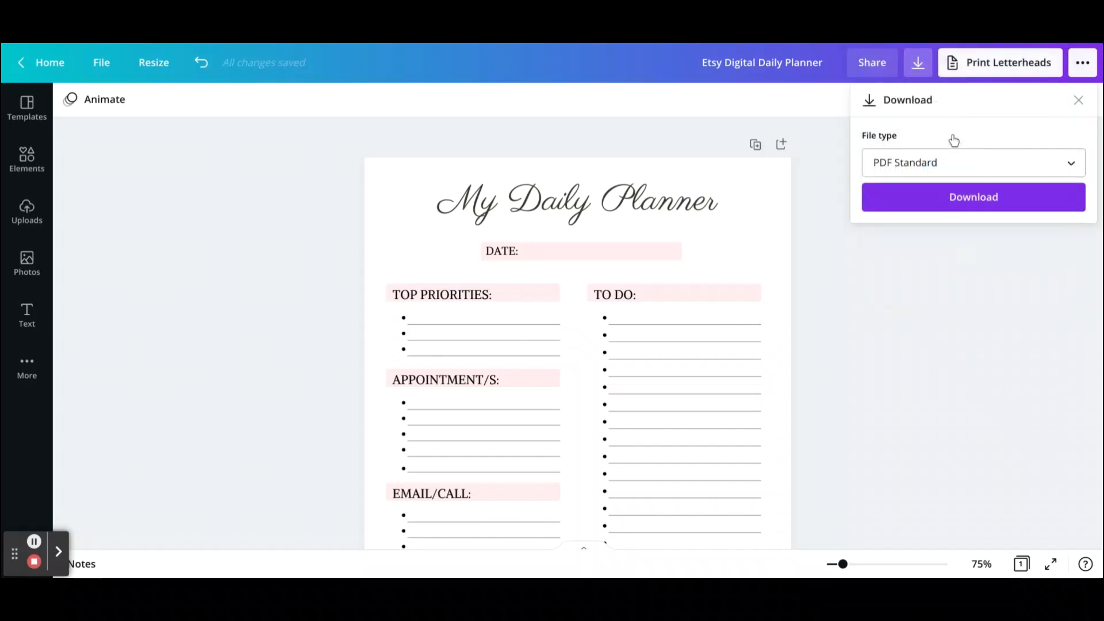
left_click(966, 198)
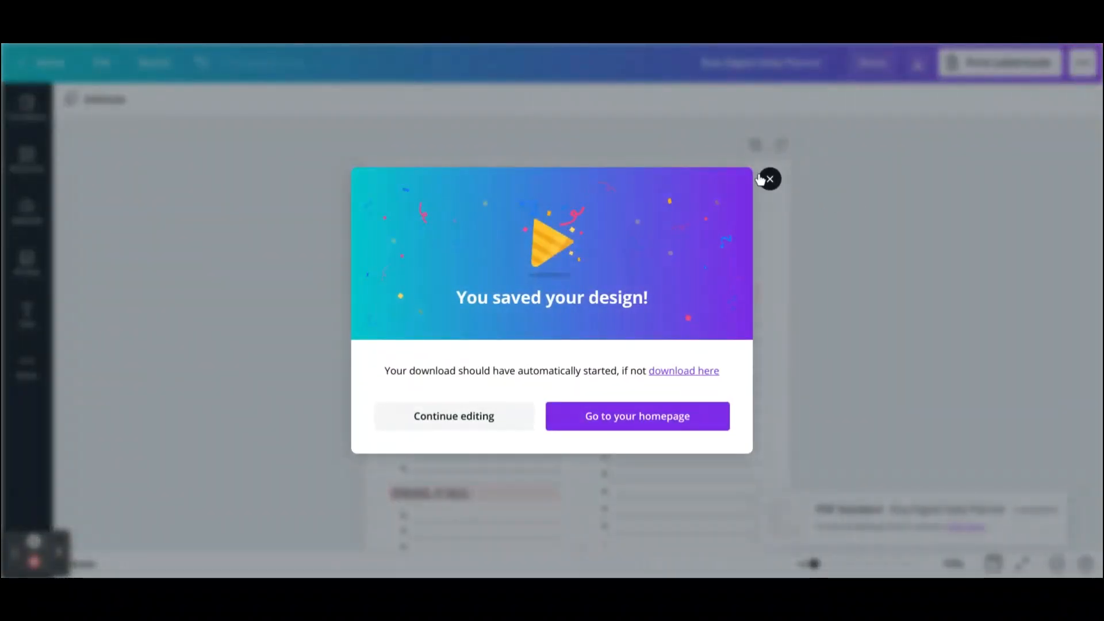
left_click(769, 179)
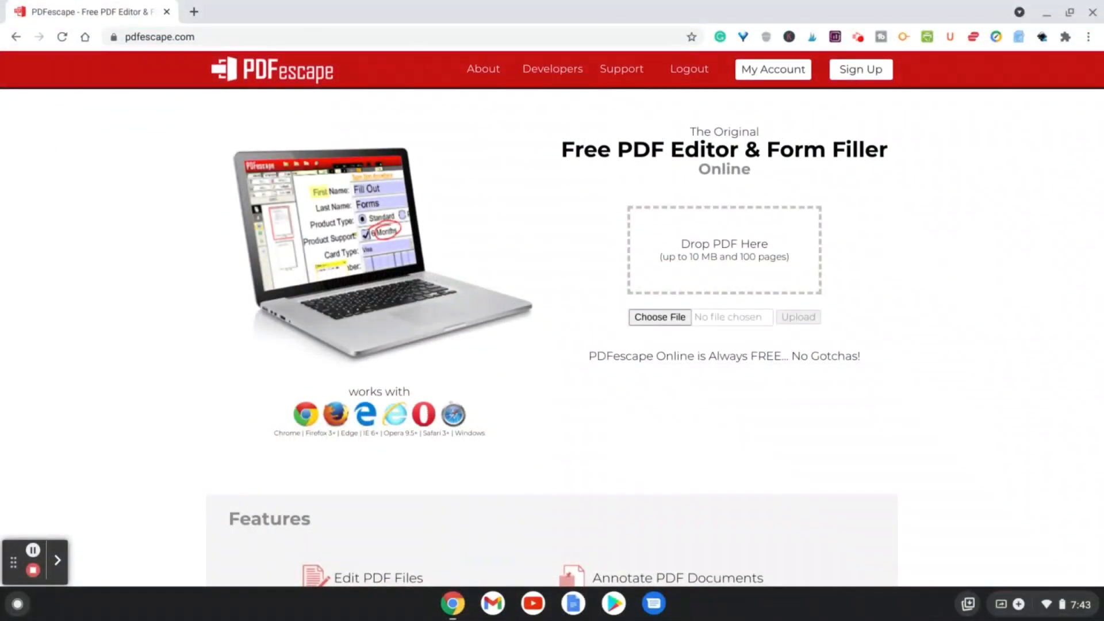
Step: In PDFescape, upload Etsy Digital Daily Planner.pdf from the Downloads folder
mouse_move(314, 252)
mouse_move(267, 276)
left_click(661, 318)
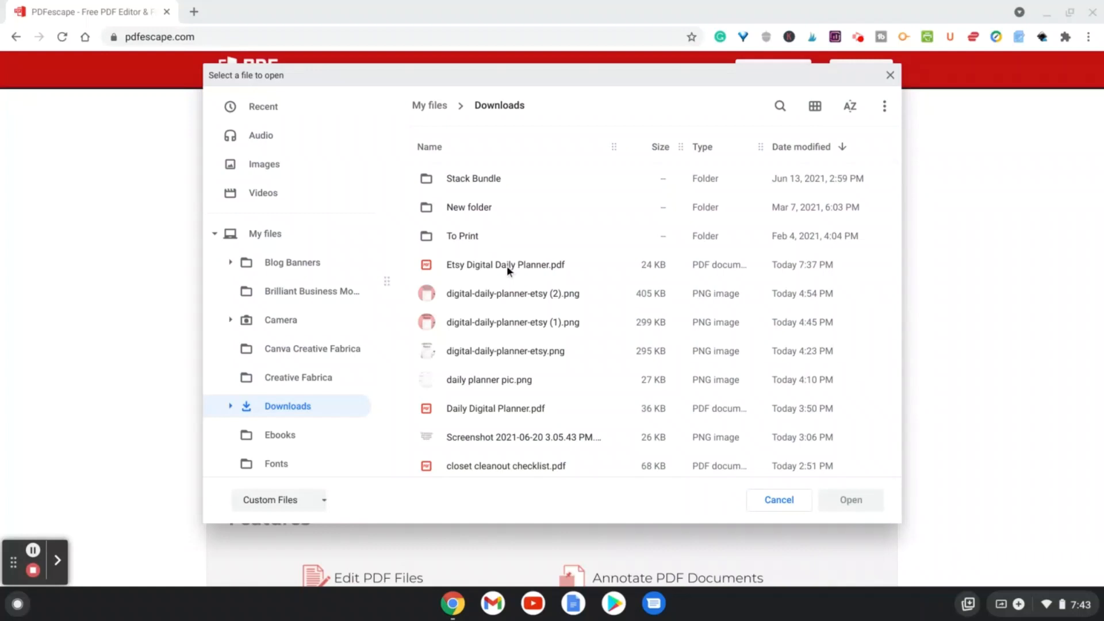
double_click(507, 265)
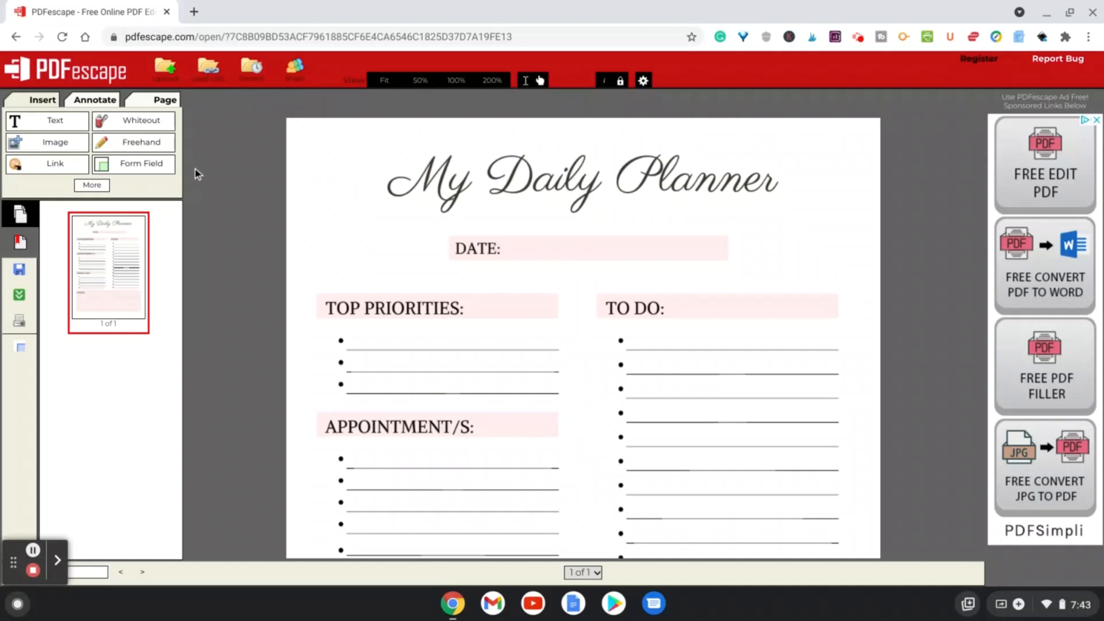
Step: Add a text form field covering the blank area beside DATE:
left_click(153, 168)
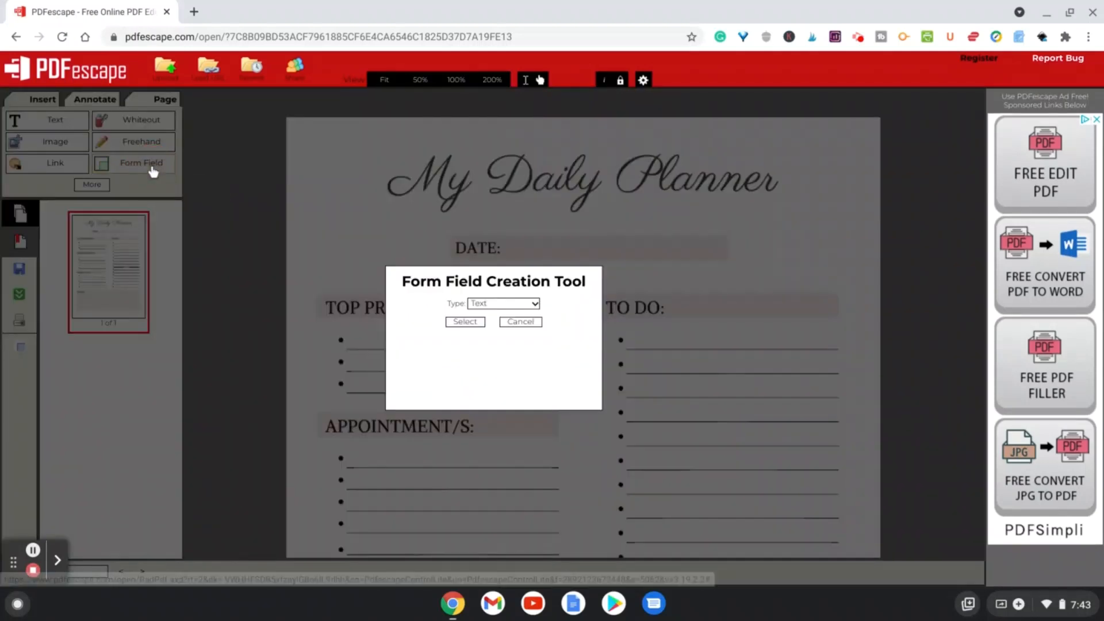
left_click(464, 322)
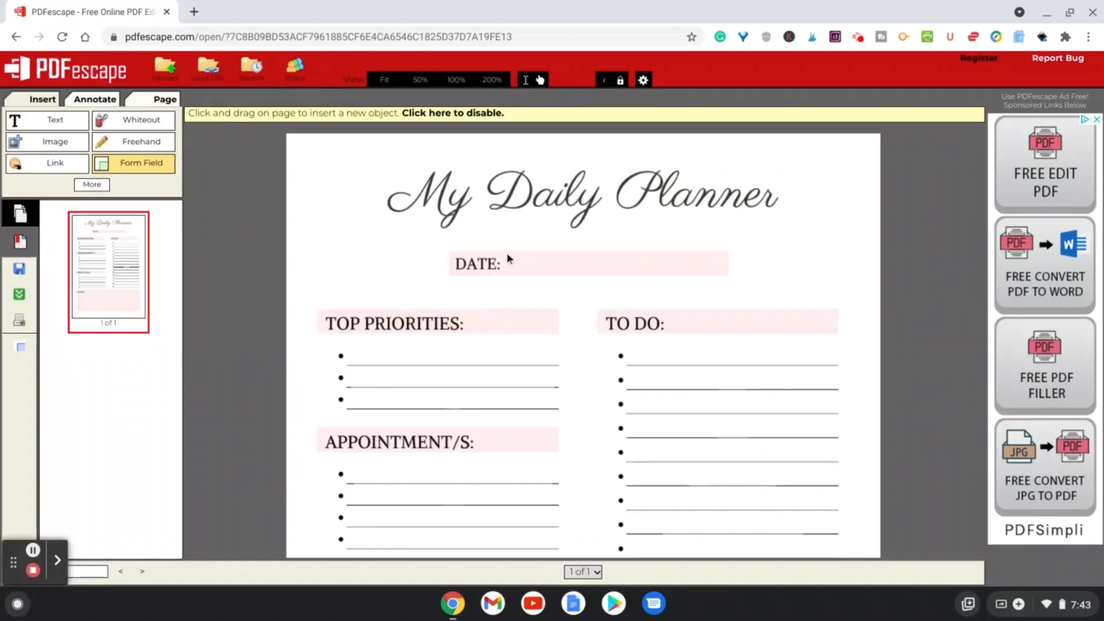
mouse_move(506, 253)
left_mouse_down()
mouse_move(655, 294)
mouse_move(720, 268)
mouse_move(728, 276)
left_mouse_up()
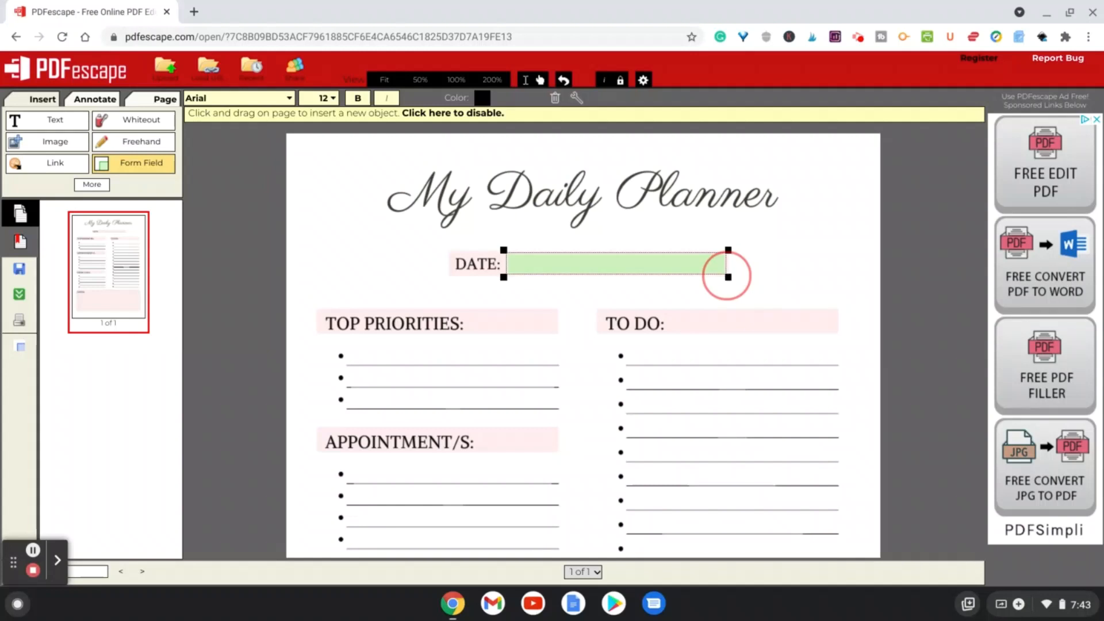
left_click_drag(727, 276, 727, 275)
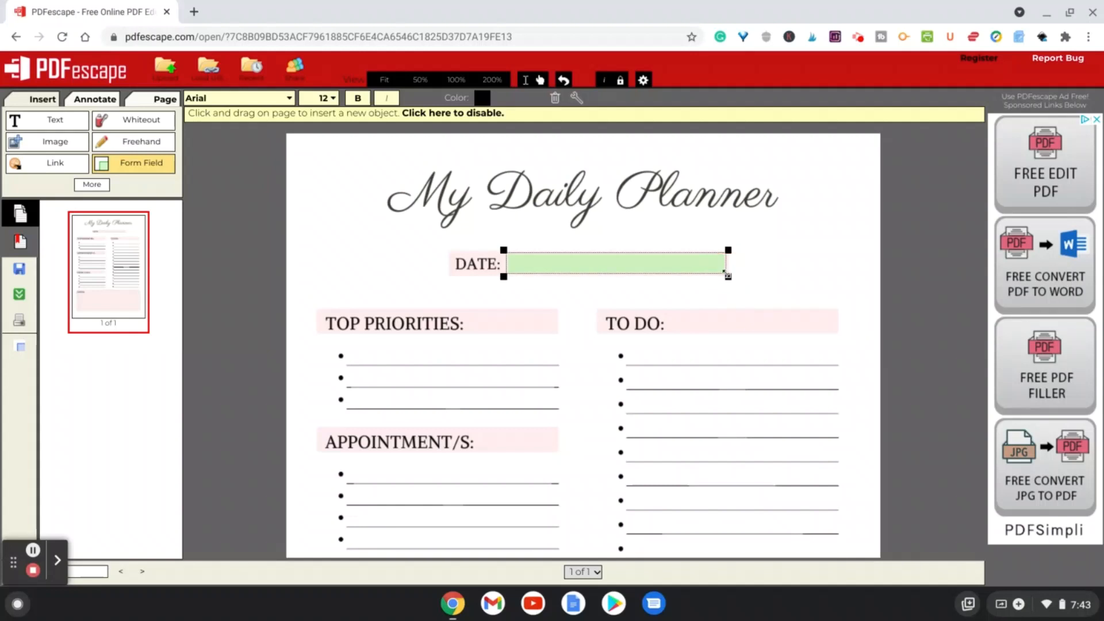
Step: Type the test date 4/22/2021 into the DATE form field
left_click(680, 263)
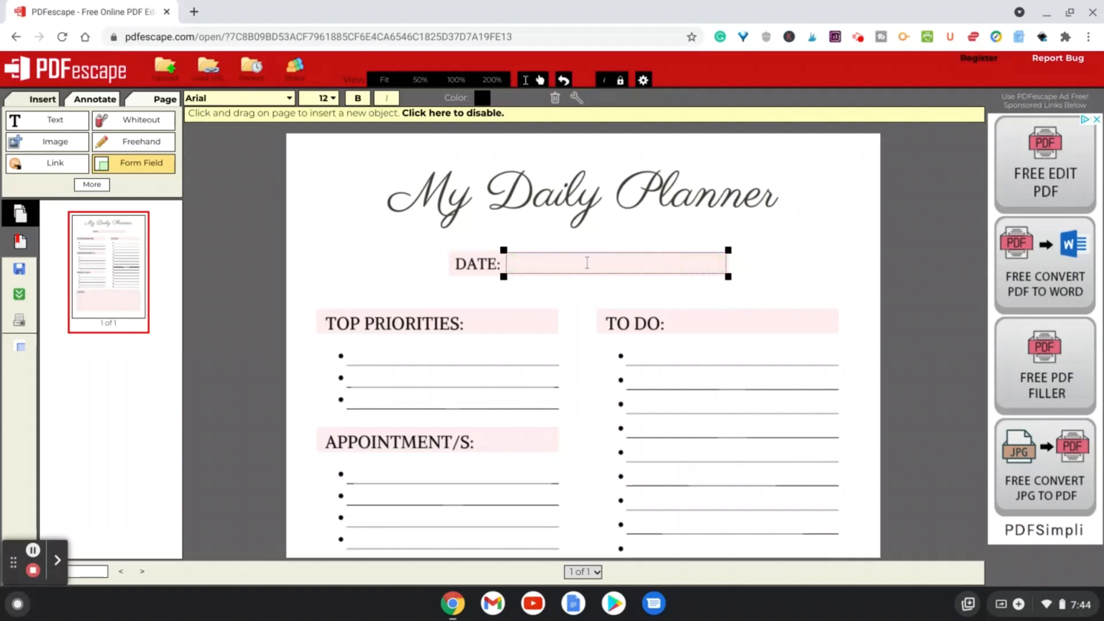
type("4/22/2021")
Step: Add three text form fields over the three TOP PRIORITIES lines
left_click_drag(350, 342, 559, 364)
left_click_drag(357, 369, 556, 387)
left_click_drag(352, 392, 559, 392)
left_click_drag(559, 389, 559, 386)
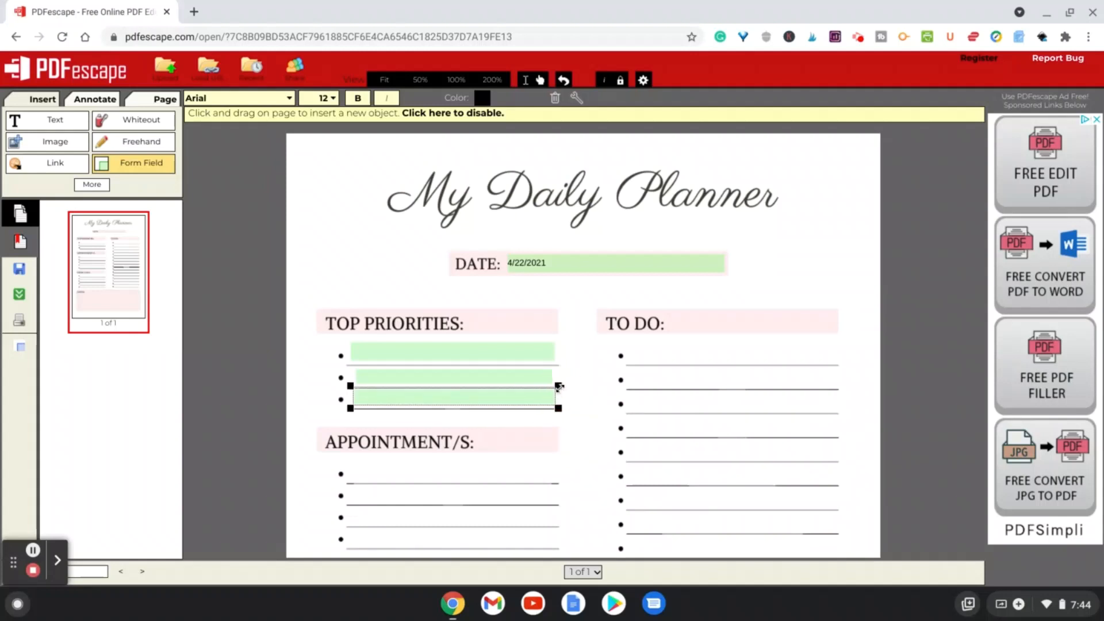
Step: Type test text into the first priority field, then clear it and the DATE field's text
left_click(405, 352)
type("vvgg")
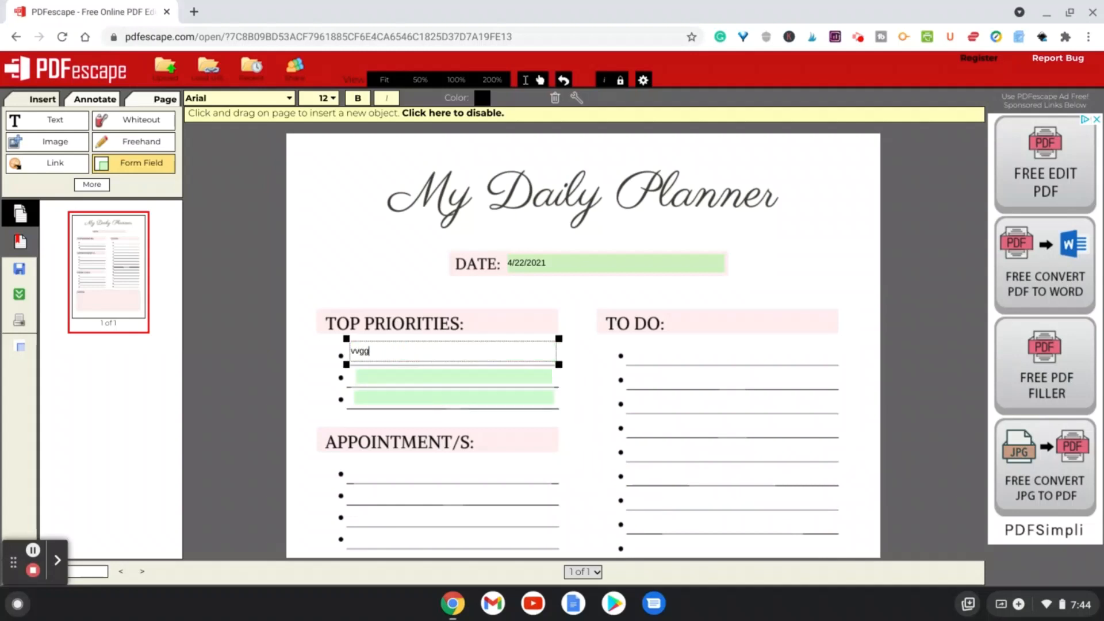
key("BackSpace")
key("BackSpace")
key("BackSpace")
key("BackSpace")
left_click(593, 262)
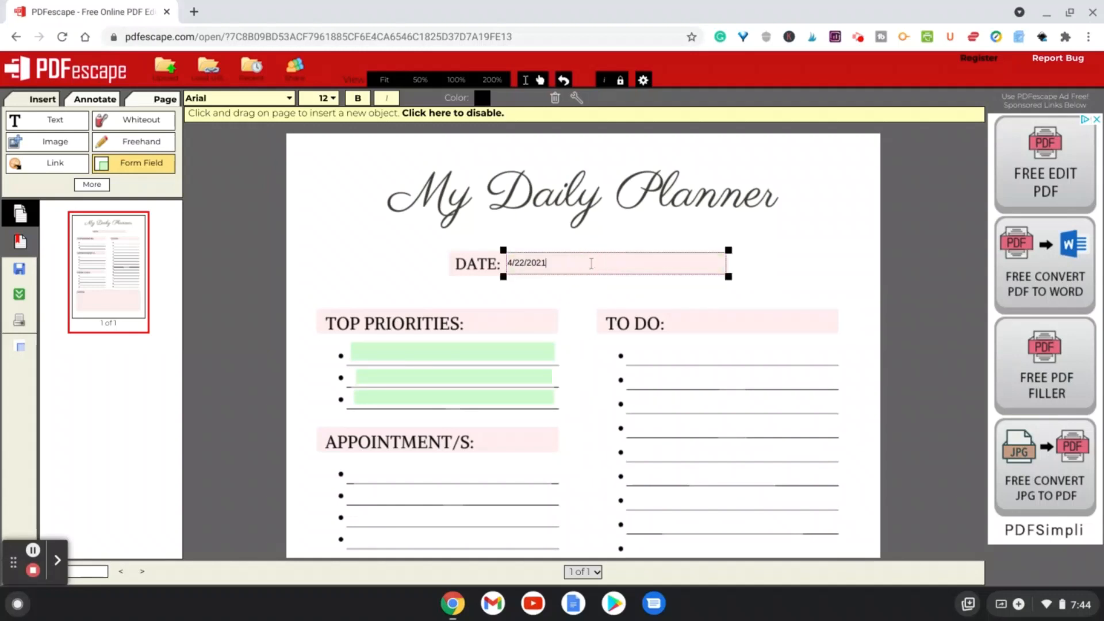
key("BackSpace")
key("BackSpace")
key("BackSpace")
key("BackSpace")
key("BackSpace")
key("BackSpace")
key("BackSpace")
key("BackSpace")
key("BackSpace")
Step: Undo a form field accidentally placed beside the page
left_click(801, 257)
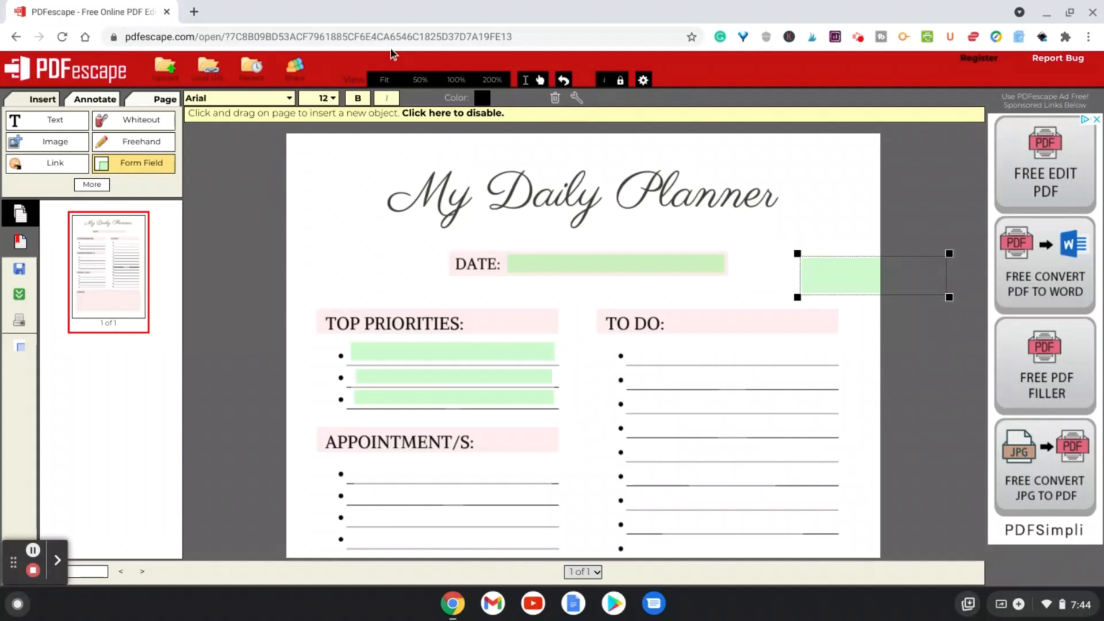
left_click(563, 80)
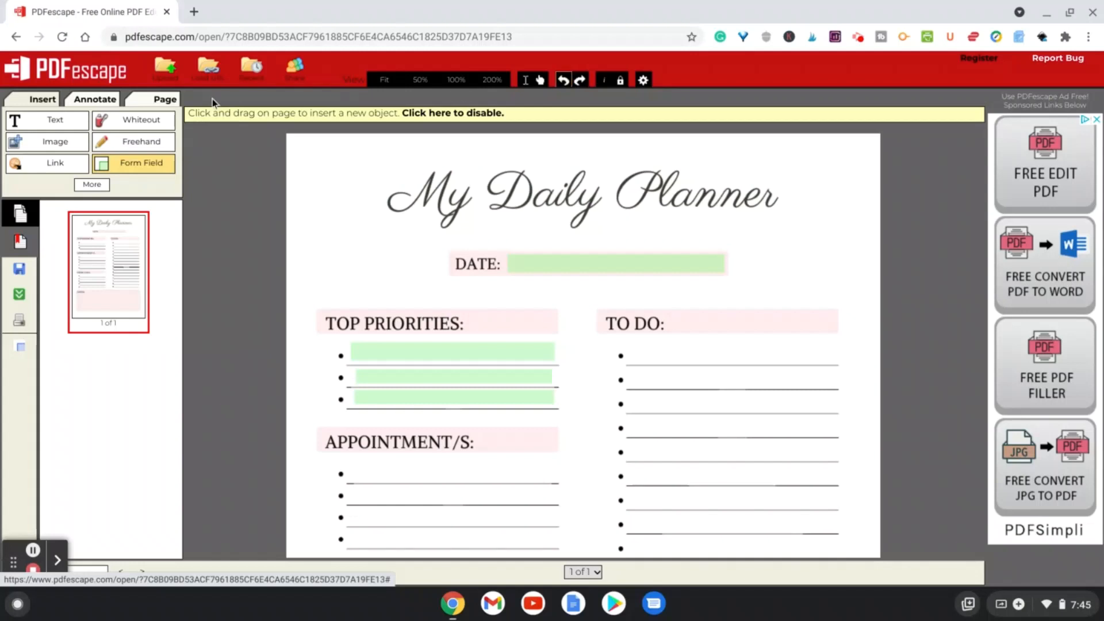
Step: Save the edited document, dismissing the print dialog that opens
left_click(17, 278)
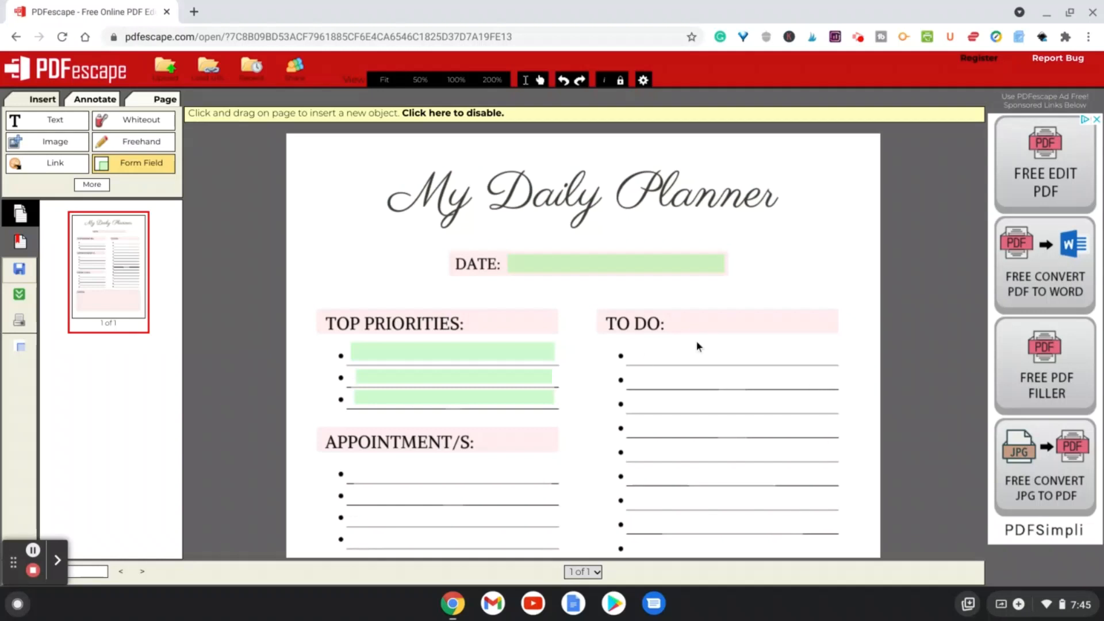
left_click(27, 326)
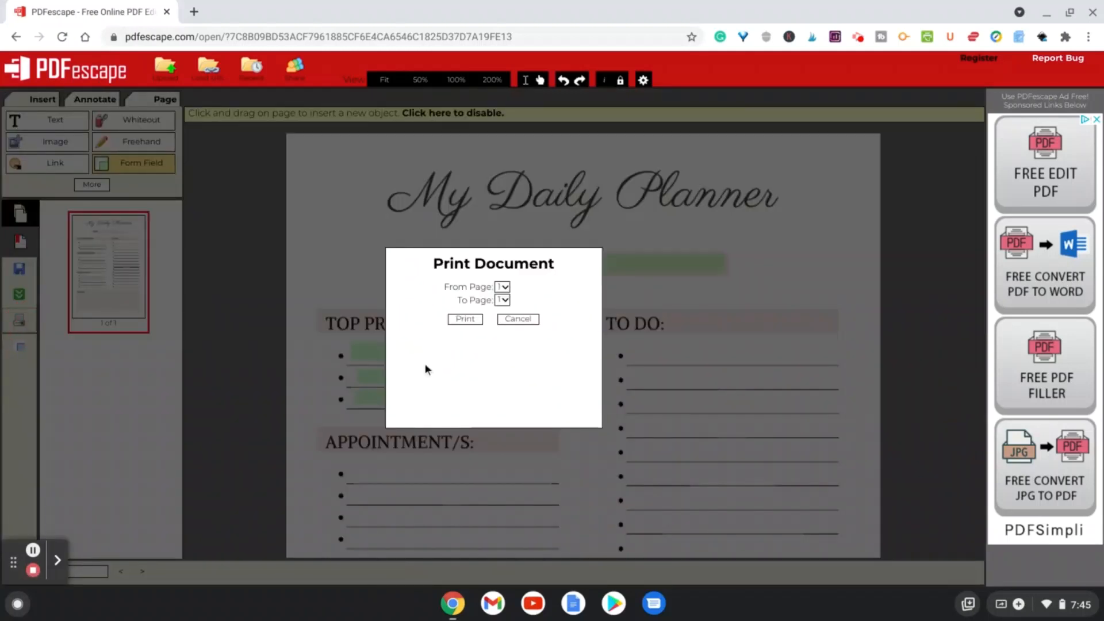
left_click(519, 323)
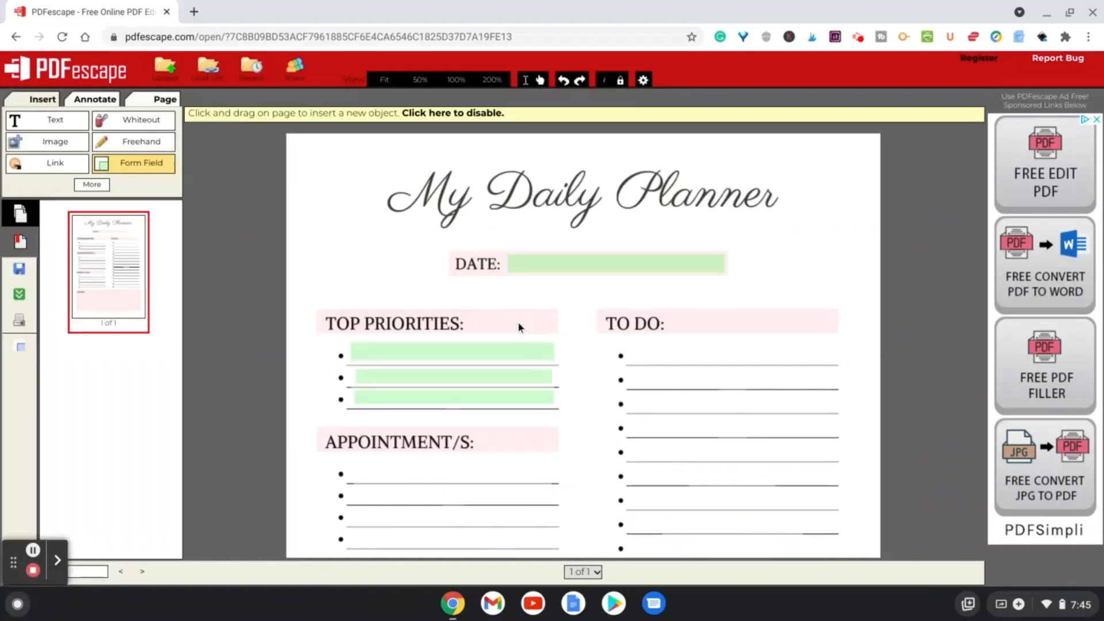
Step: Download the fillable PDF and open it from the download notification
left_click(20, 297)
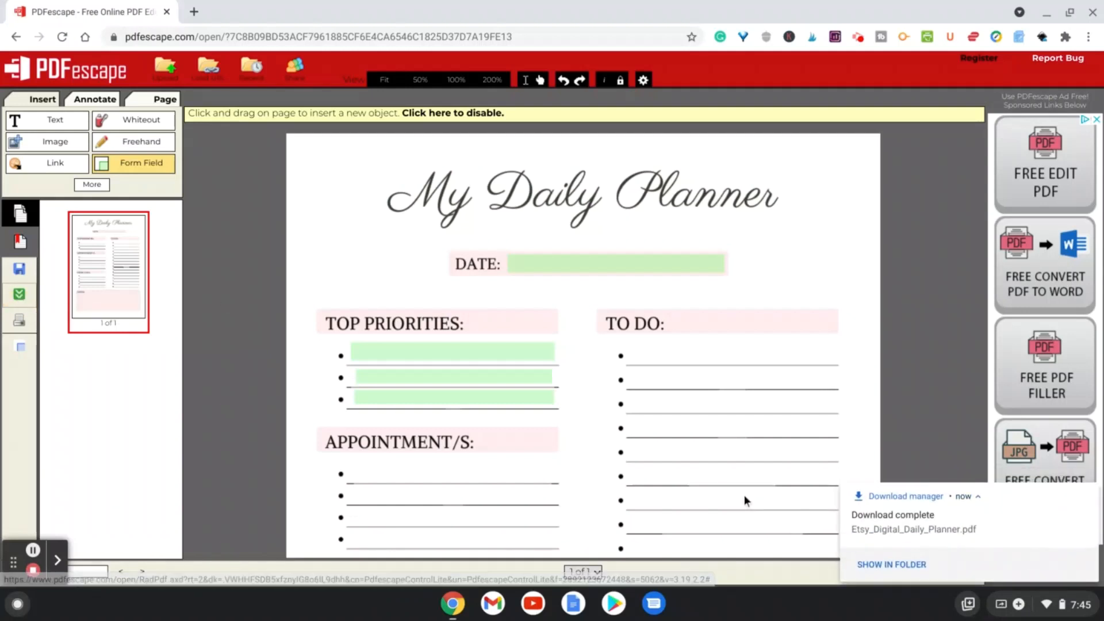
left_click(905, 535)
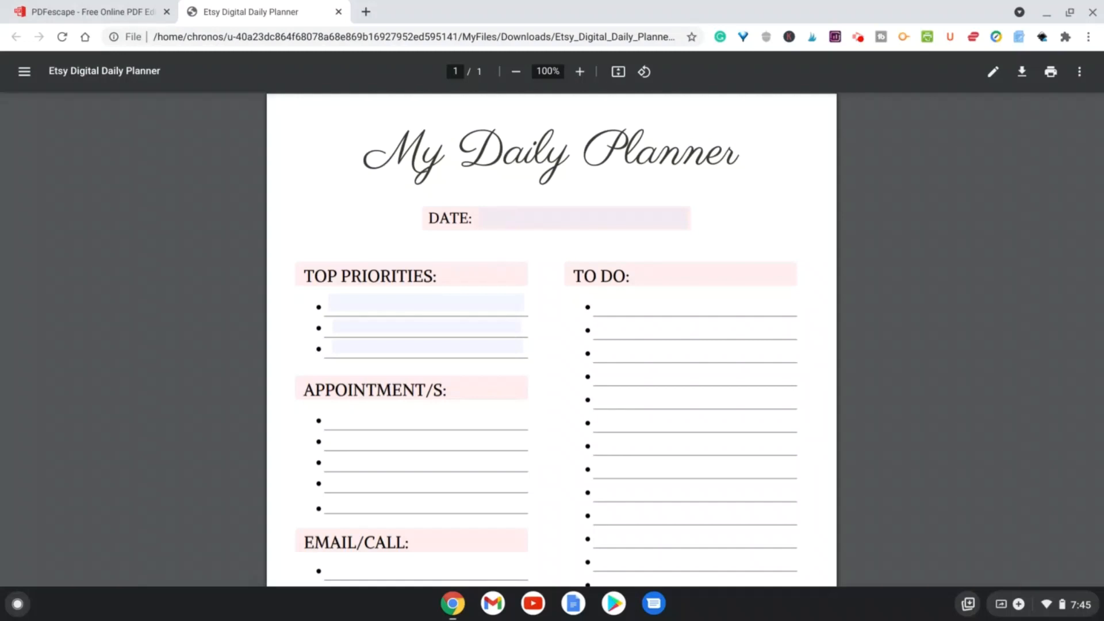
Step: Fill in the DATE field of the downloaded planner with 4/21/2021
left_click(498, 219)
type("4/21/2021")
Step: Enter Practice Yoga in the first TOP PRIORITIES field
left_click(365, 303)
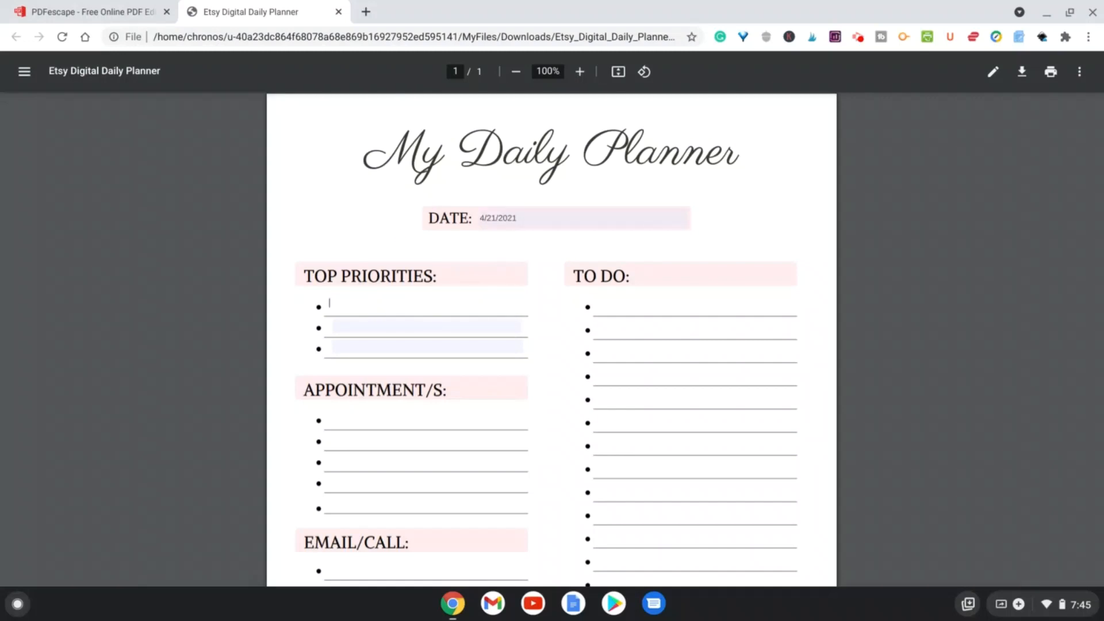
type("P")
type("racr")
type("tice")
type(" Yoga")
scroll(552, 339, "down", 5)
scroll(552, 339, "up", 3)
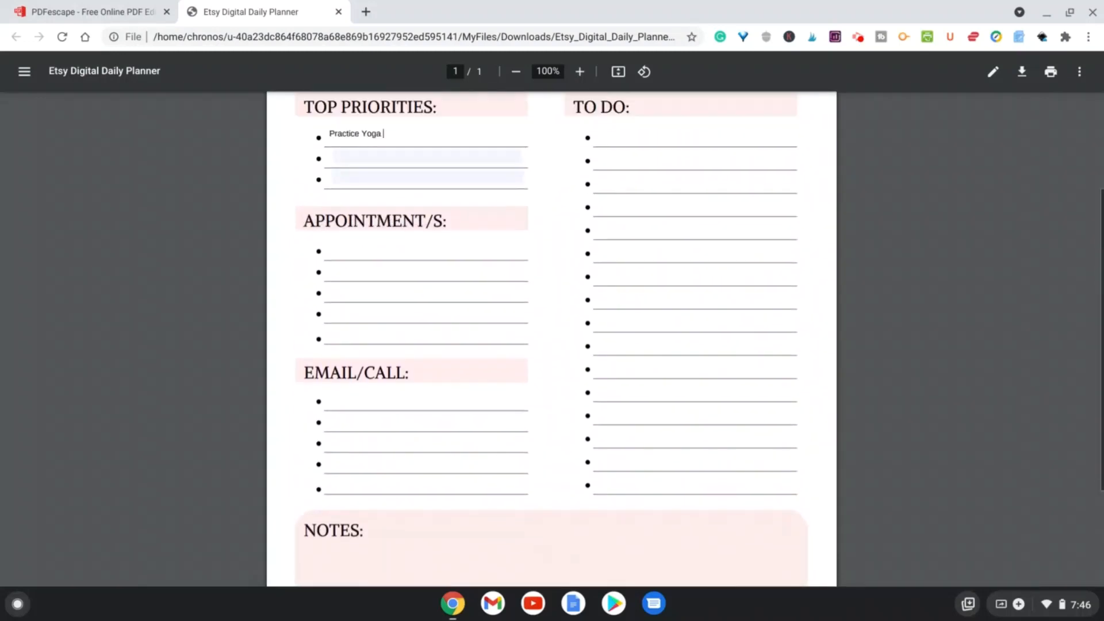
scroll(552, 339, "up", 3)
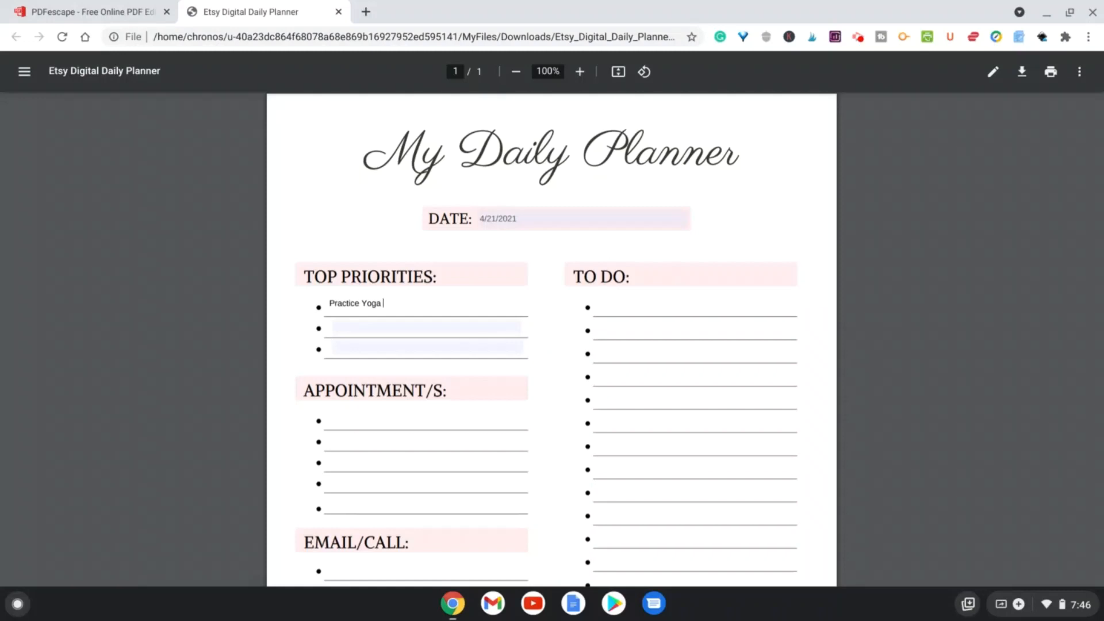
scroll(552, 339, "down", 3)
scroll(552, 339, "up", 3)
left_click(858, 38)
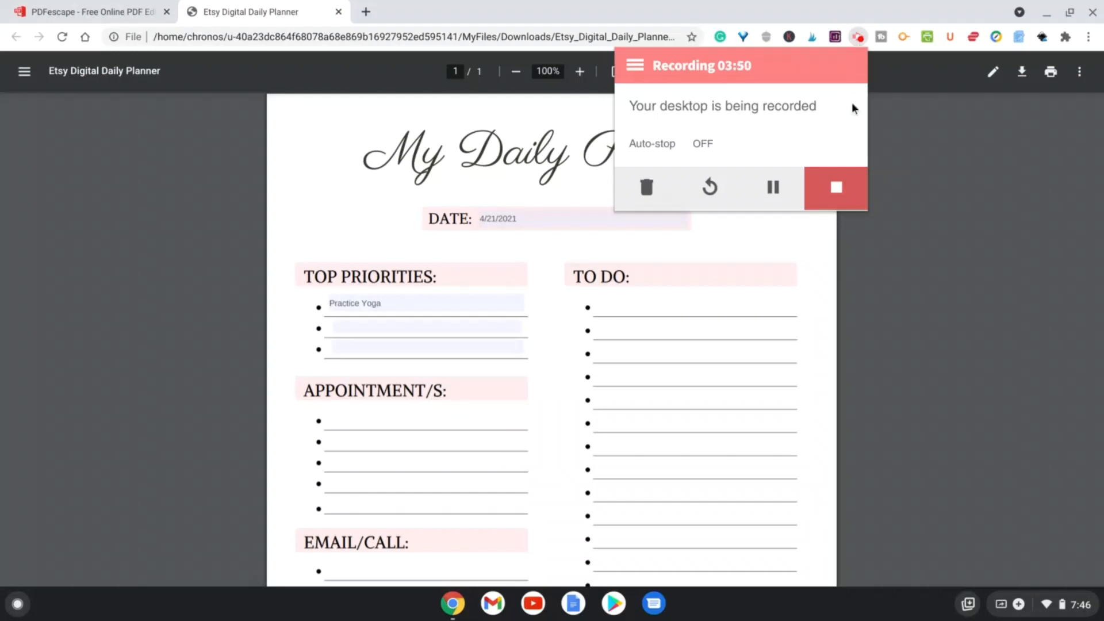
left_click(836, 187)
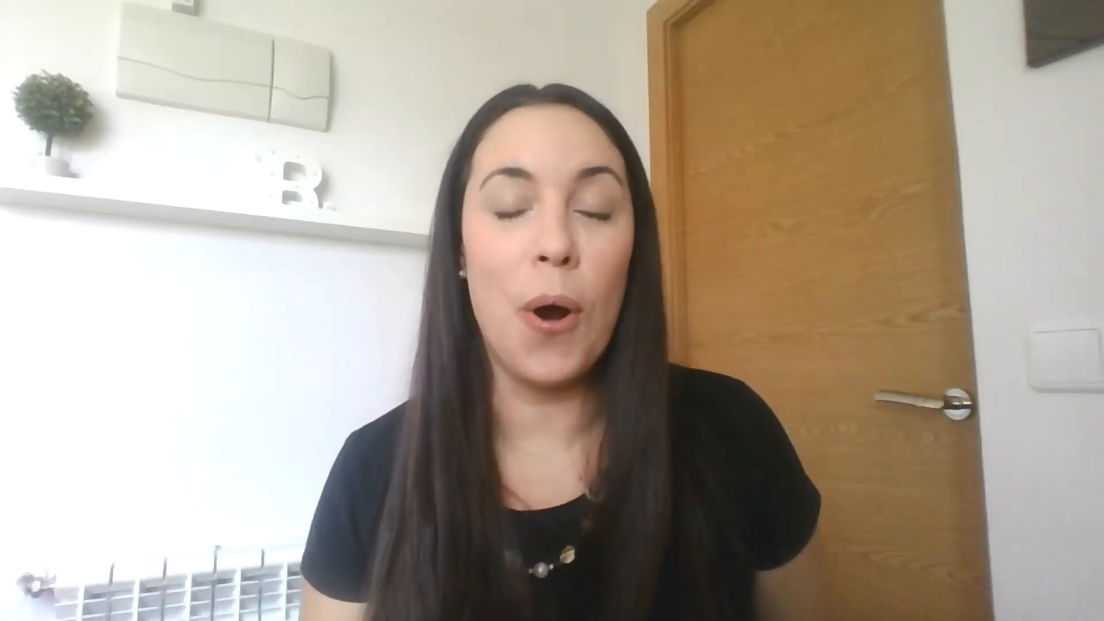